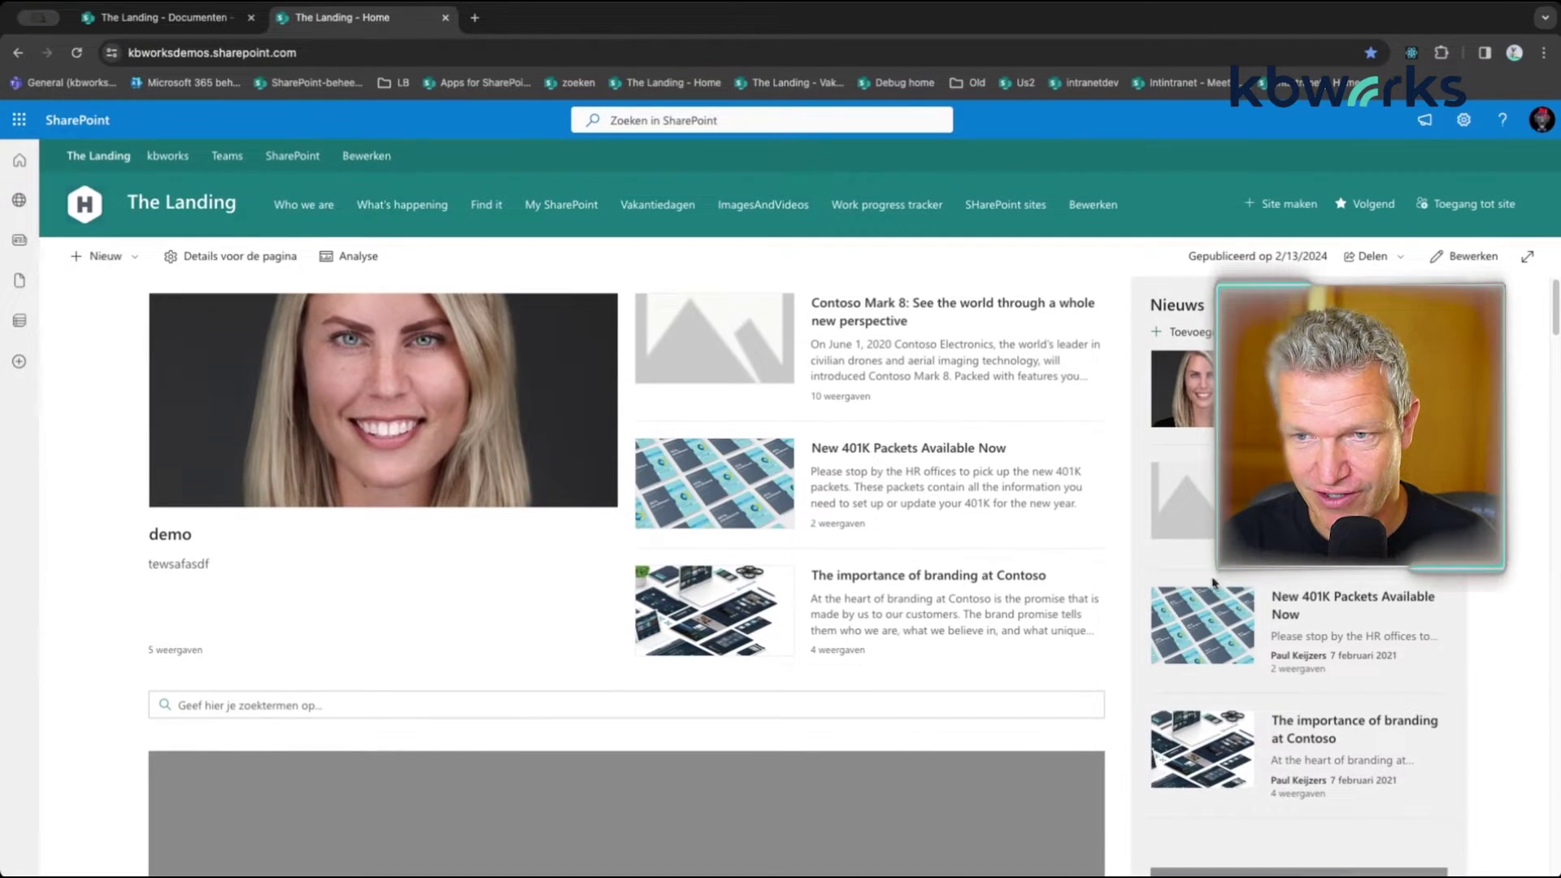
Browse The Landing intranet page and open it inside Teams
scroll(1217, 602, "down", 1)
scroll(1217, 602, "down", 6)
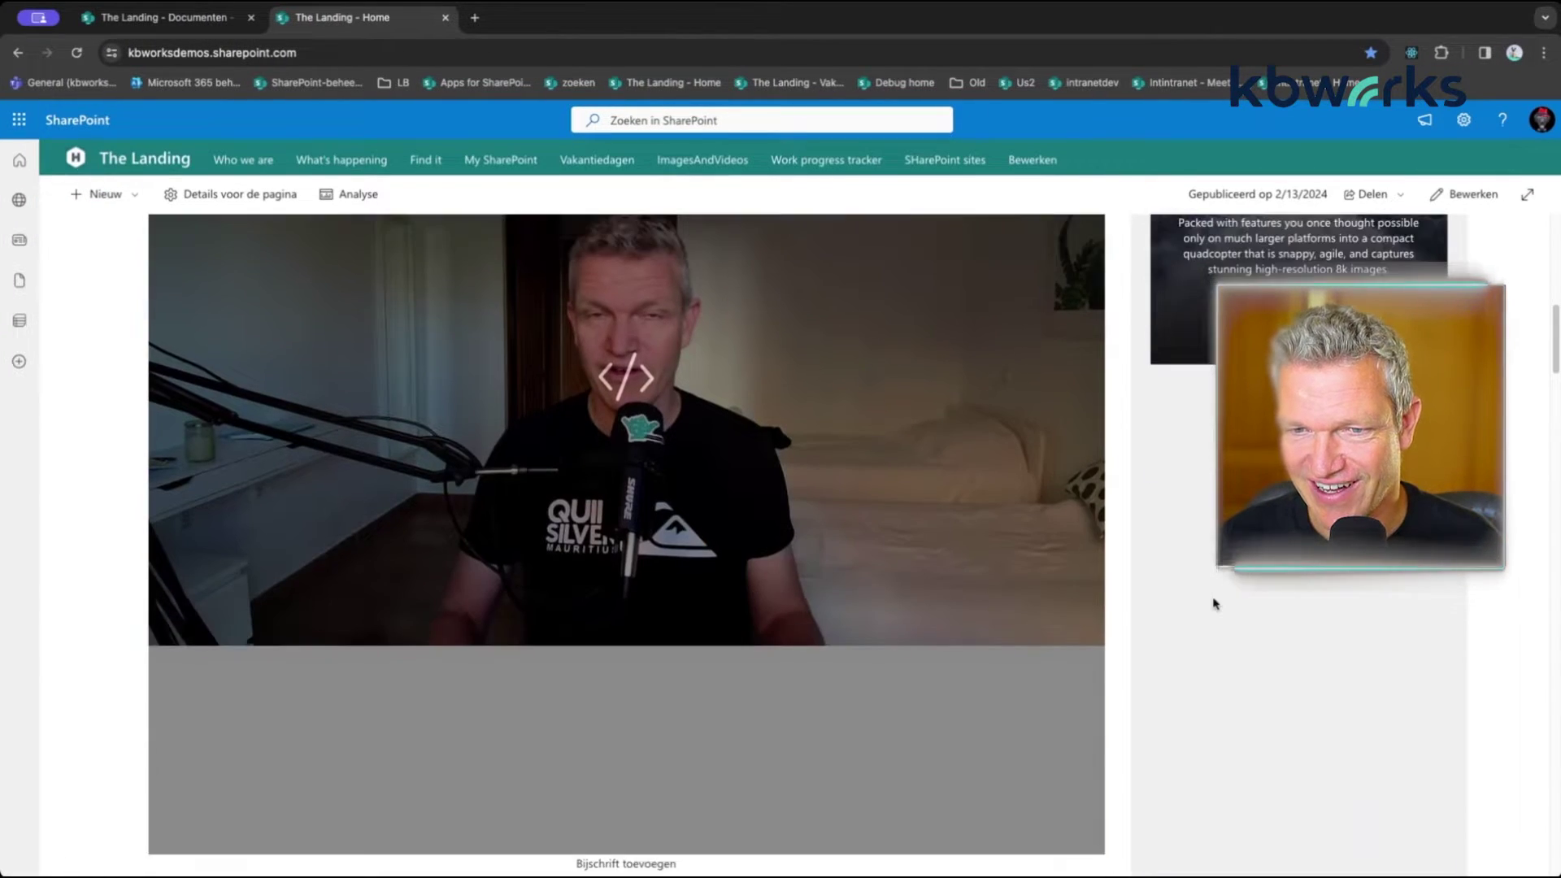
scroll(1168, 585, "down", 10)
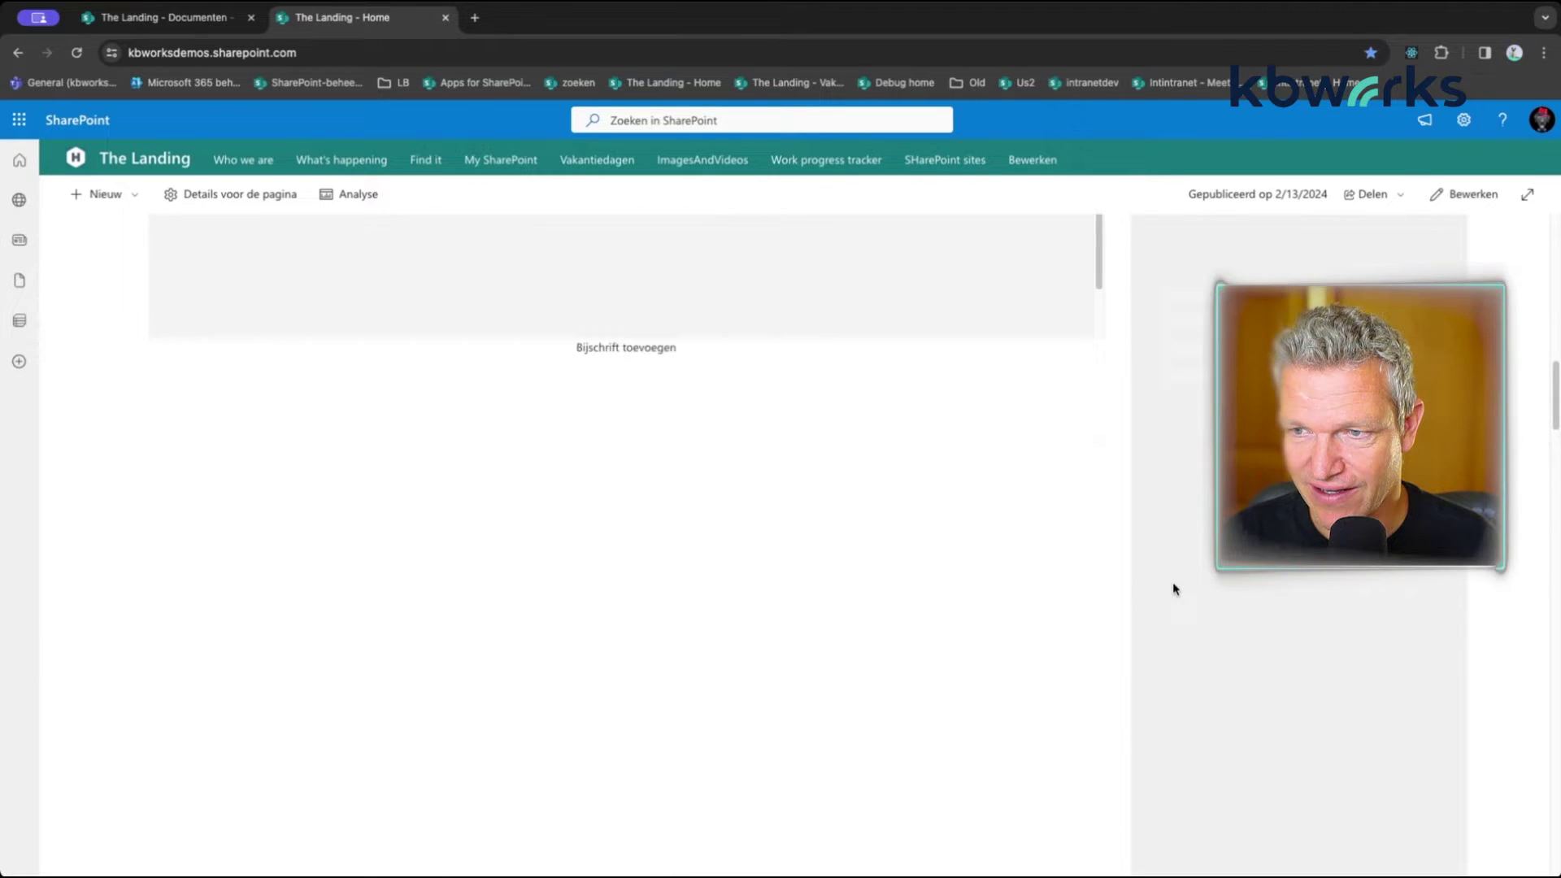
scroll(1175, 553, "down", 3)
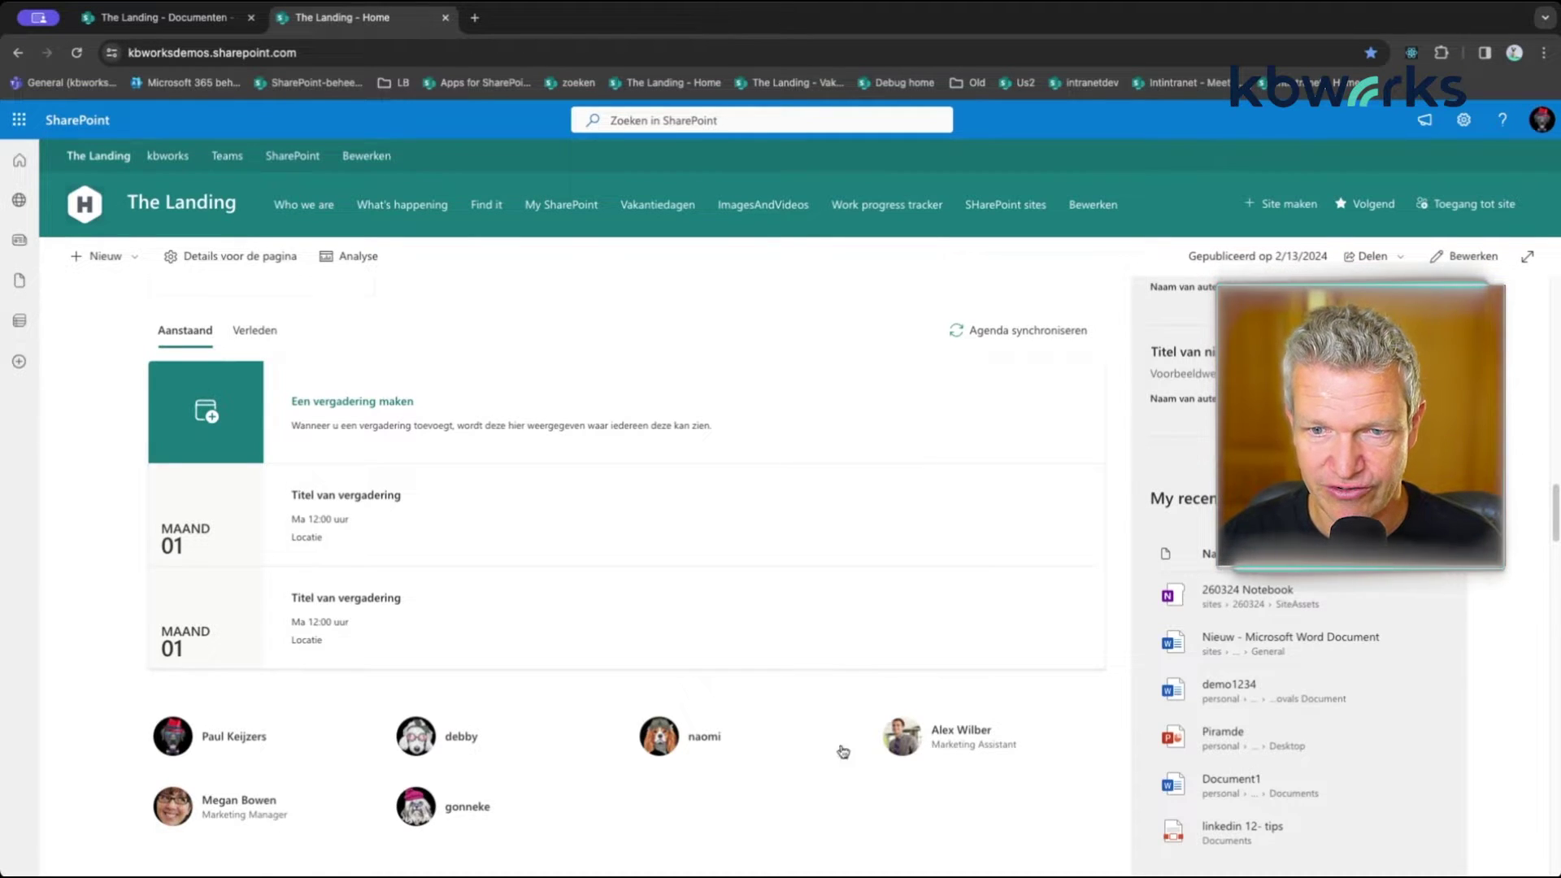
scroll(840, 749, "up", 8)
scroll(835, 696, "up", 10)
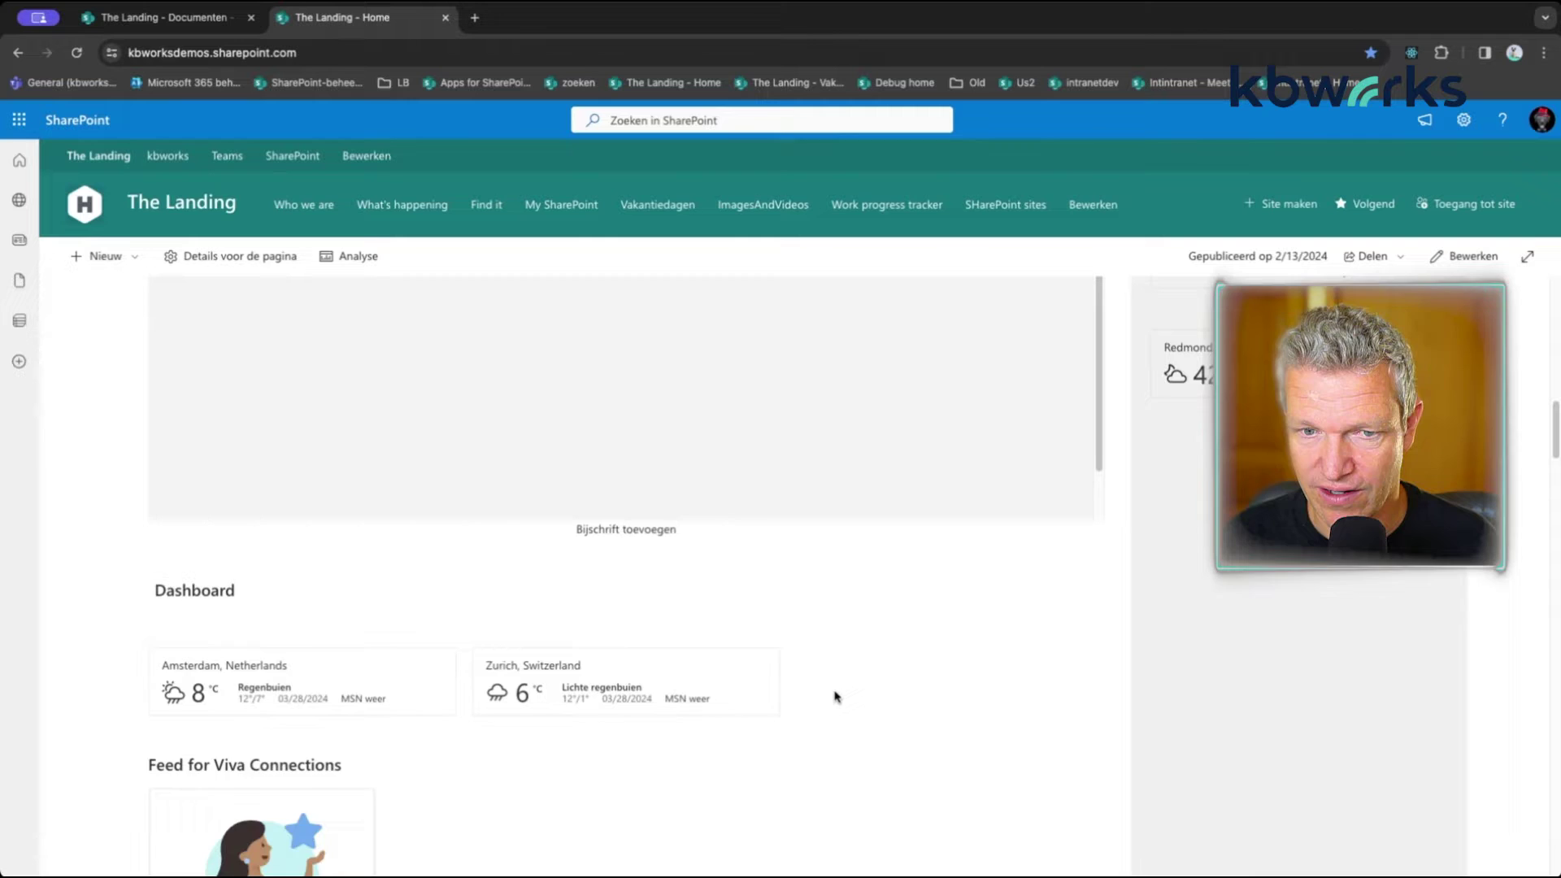
scroll(835, 697, "up", 3)
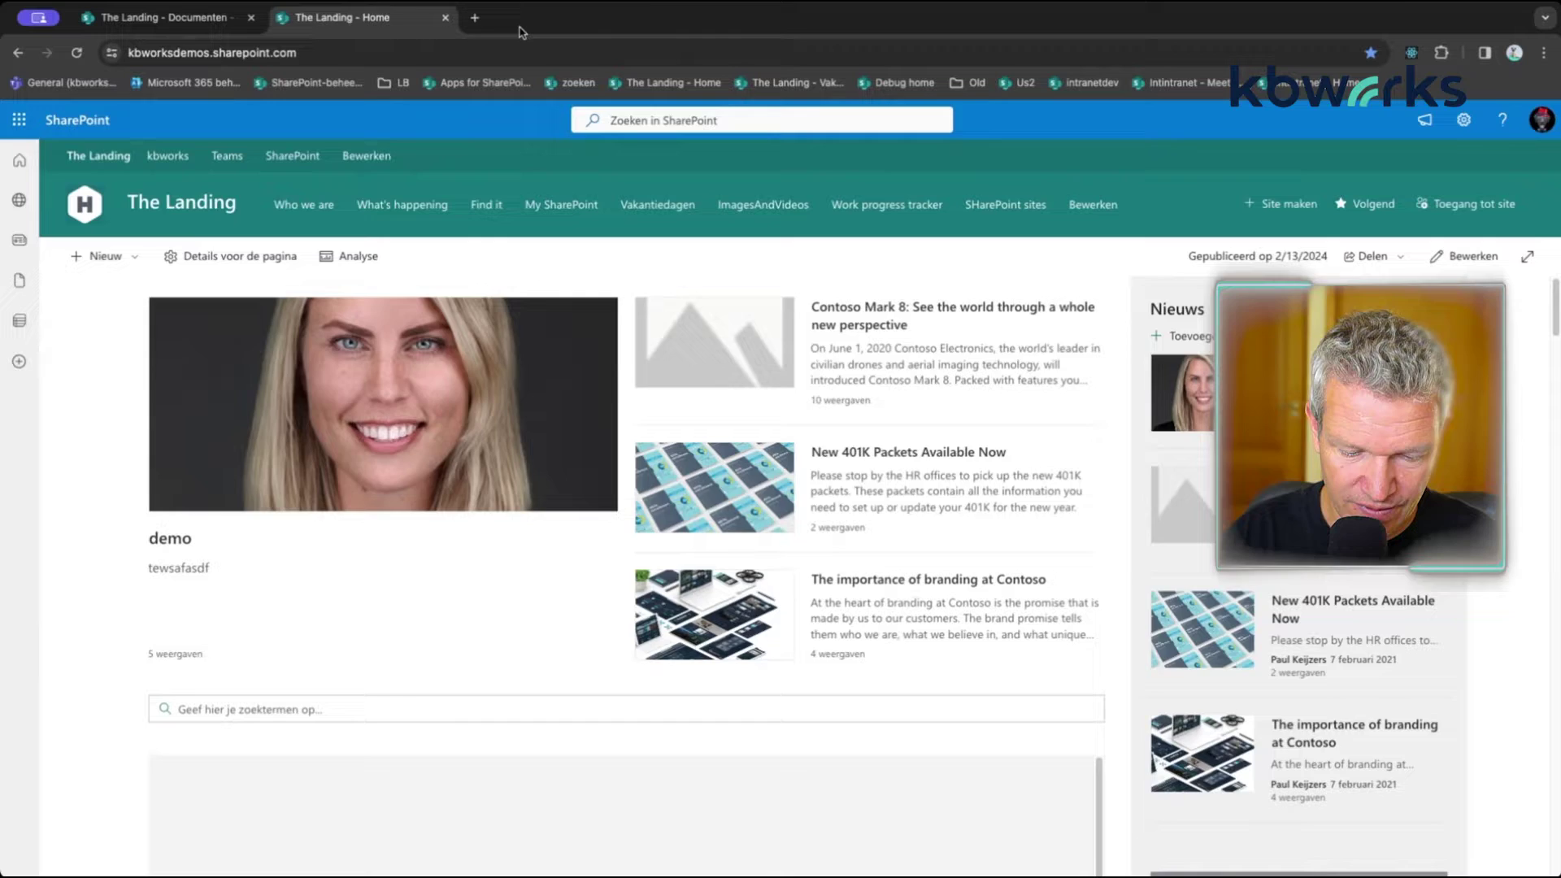
left_click(38, 205)
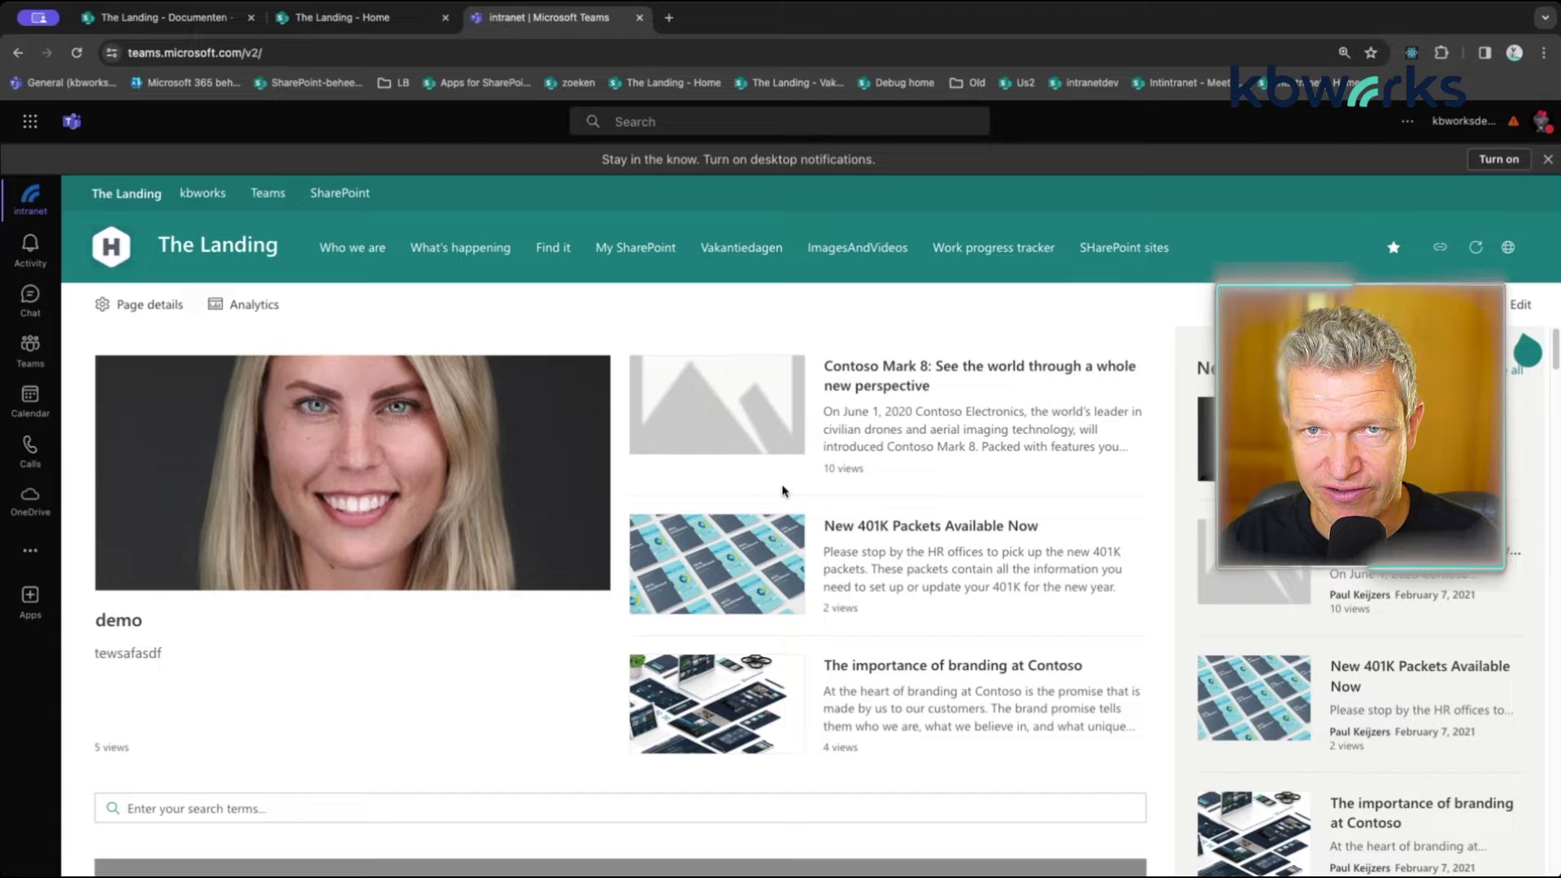
Return to The Landing home page, then start a new site from the SharePoint start page
left_click(362, 26)
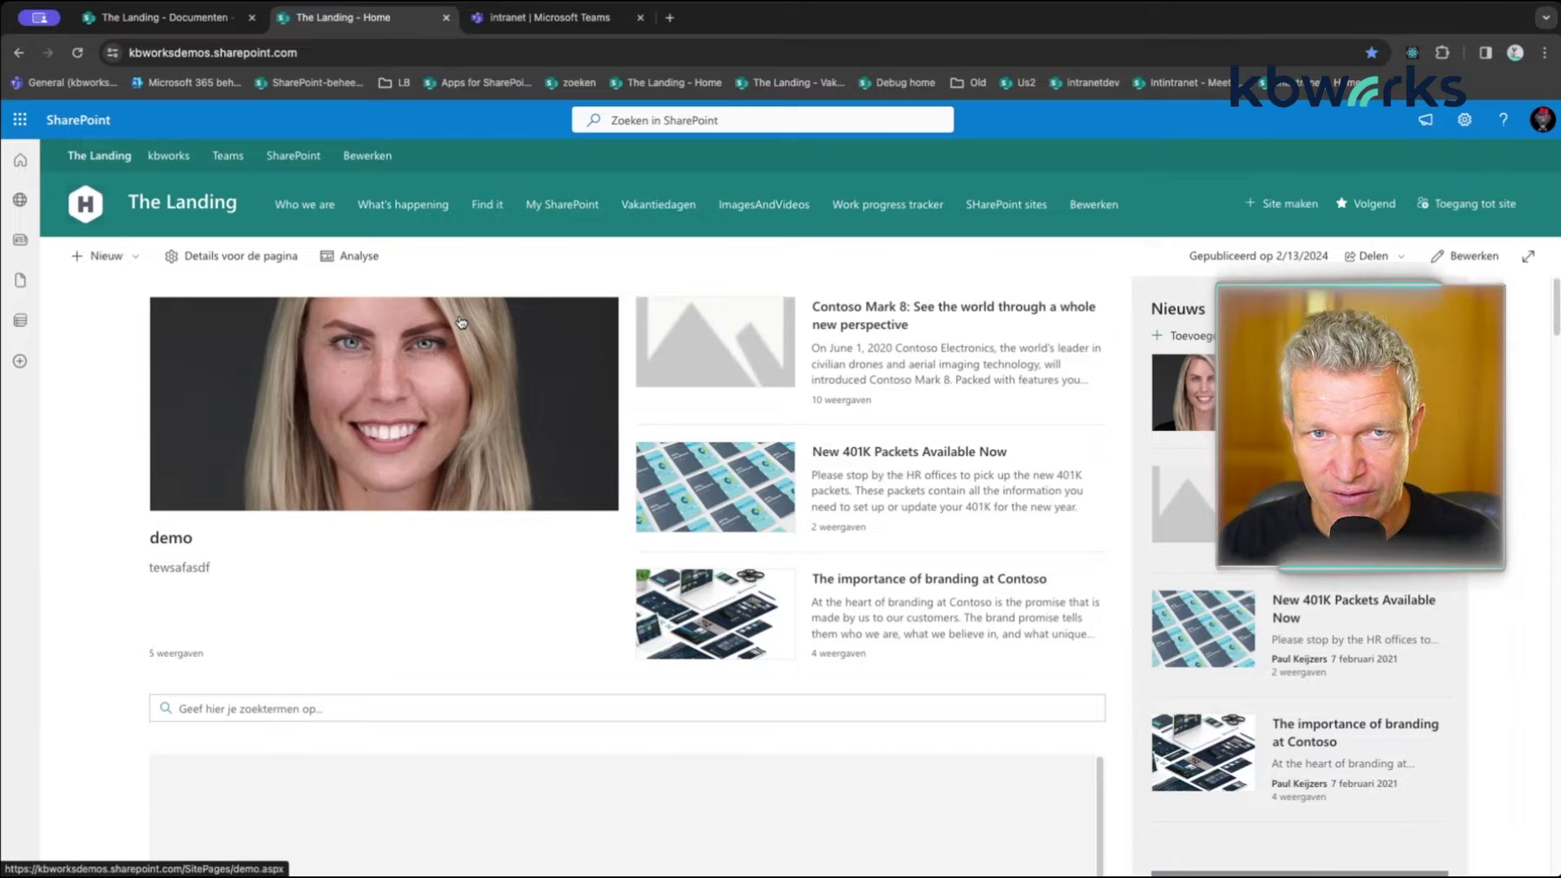
left_click(90, 124)
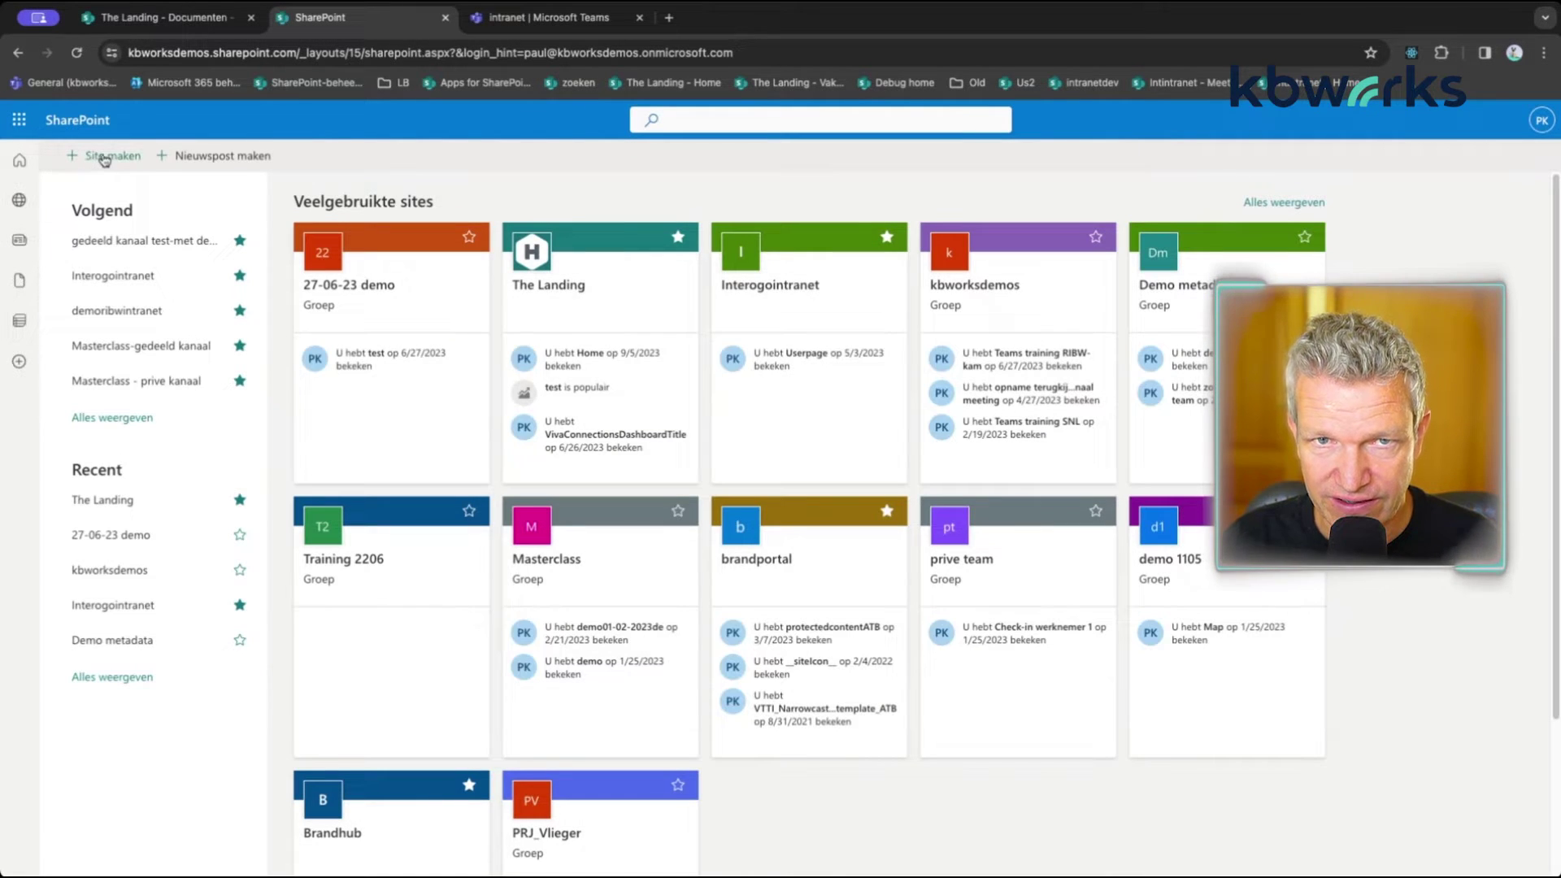
left_click(106, 160)
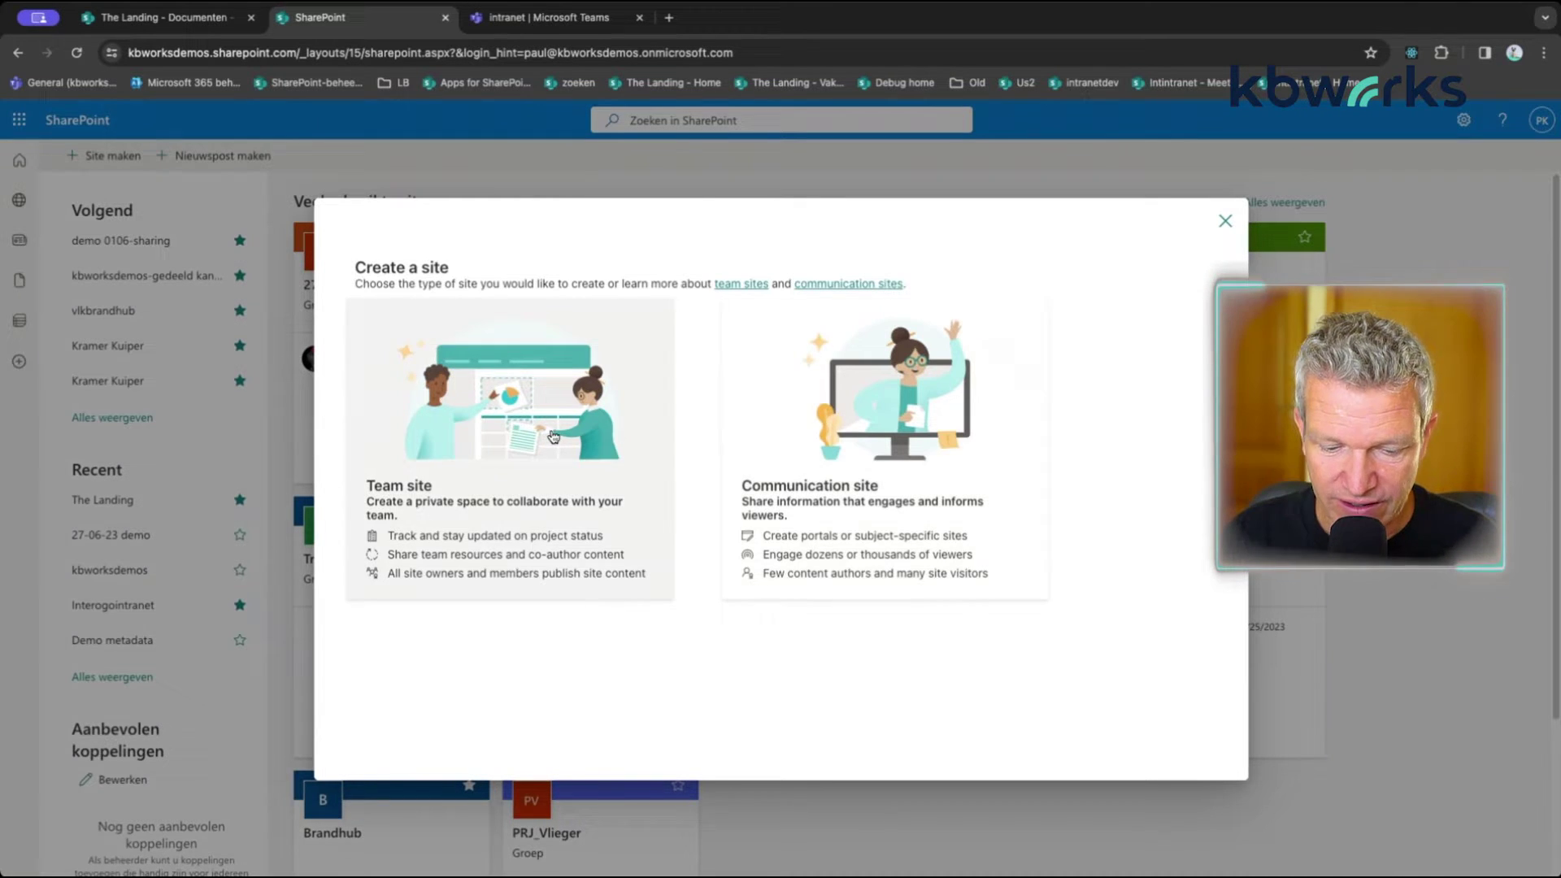
Create a Team site named 'demo vidoe', keeping privacy set to Private, and continue
left_click(543, 435)
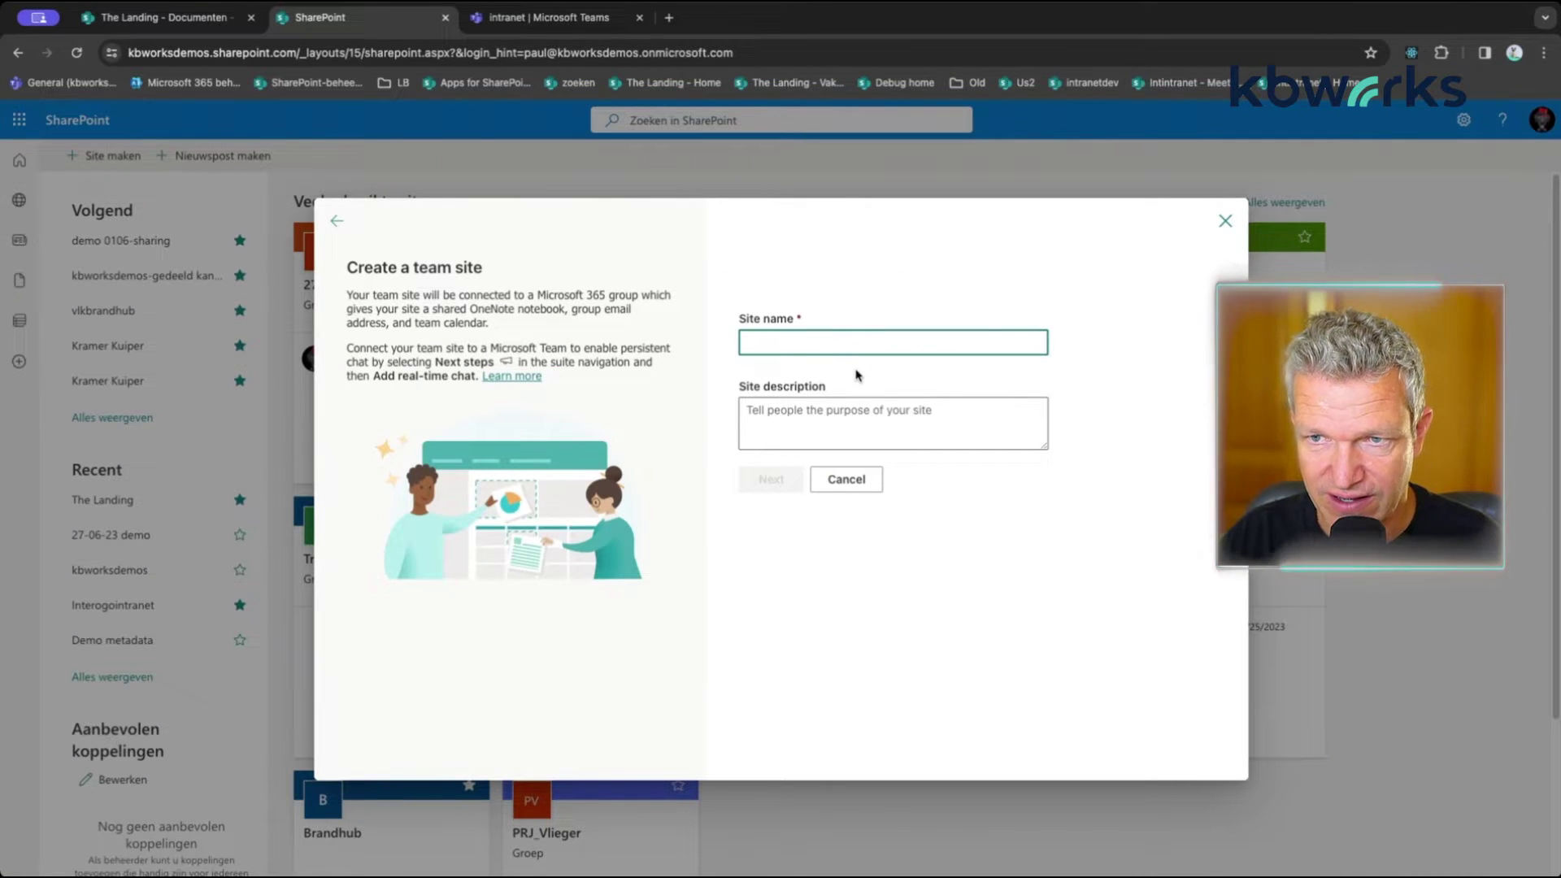
type("t")
key("BackSpace")
type("demo")
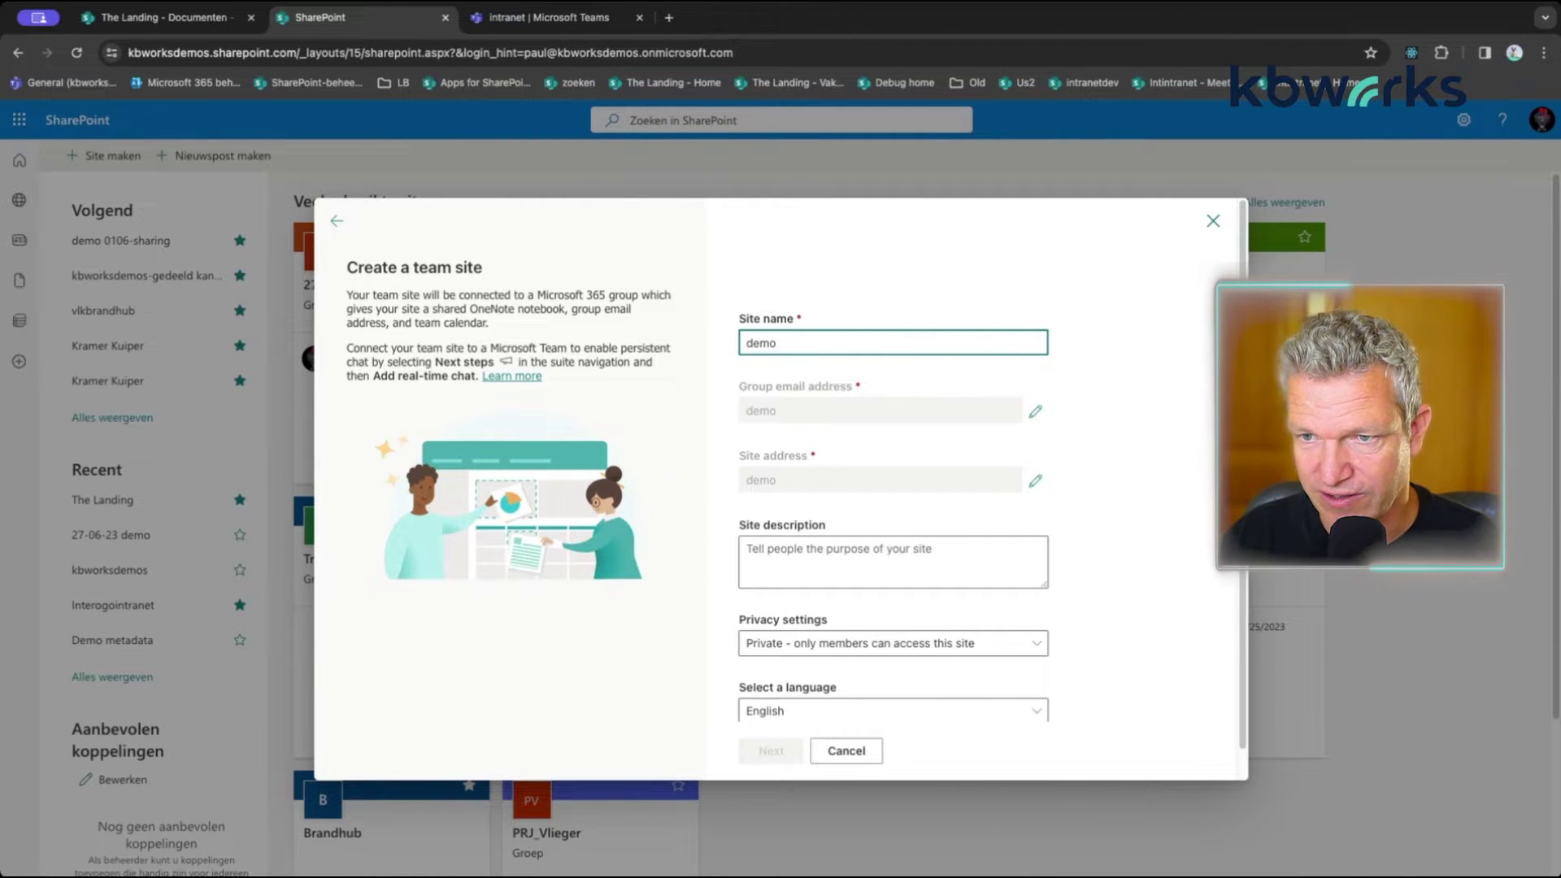
type(" vidoe")
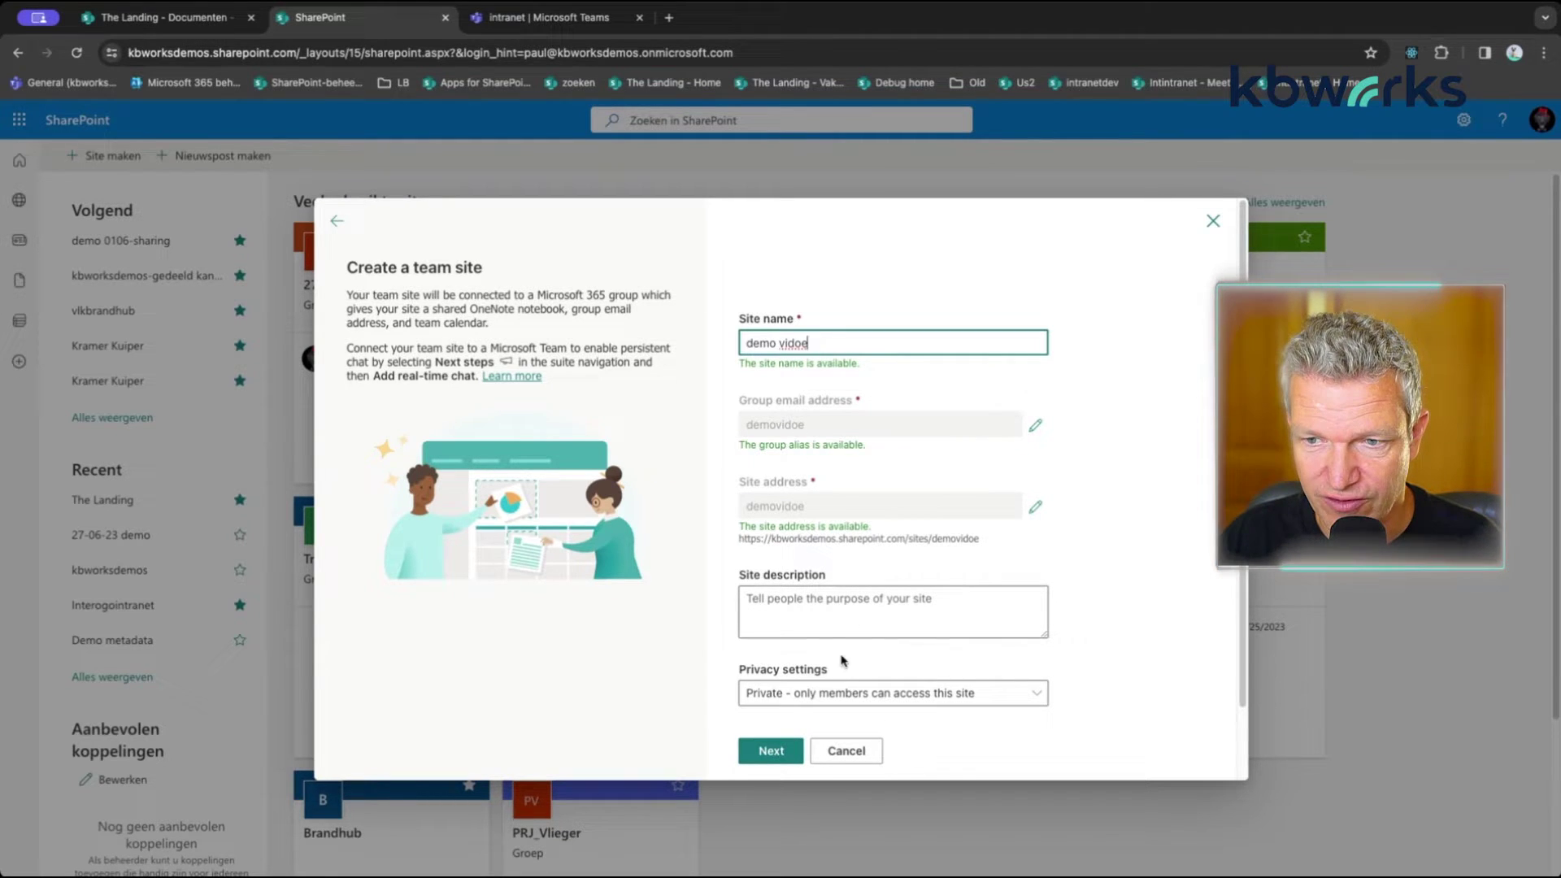
left_click(836, 704)
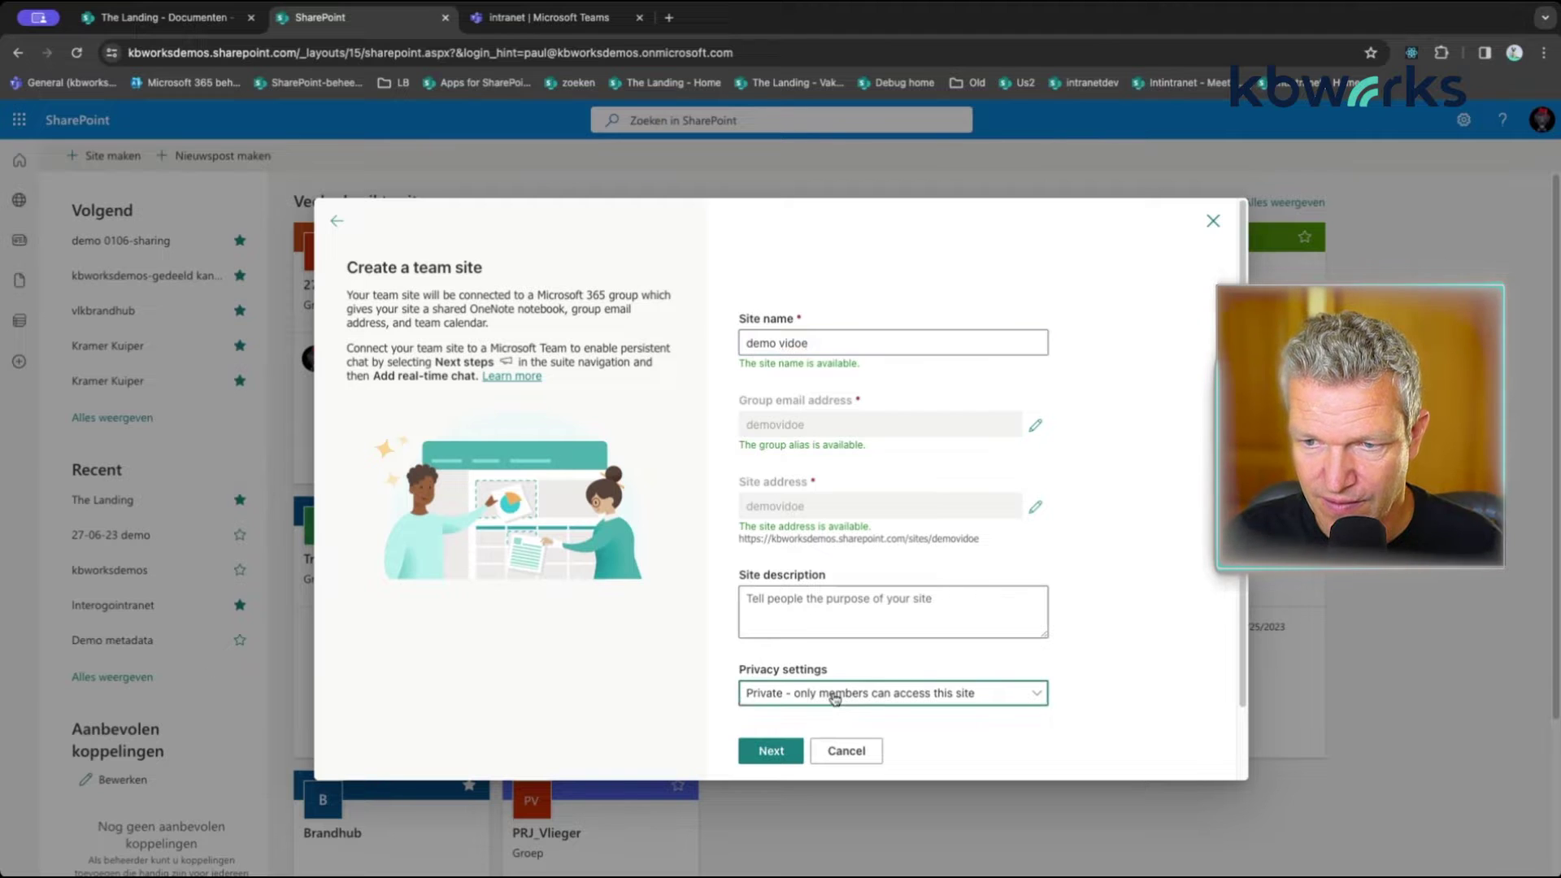
left_click(834, 698)
left_click(763, 752)
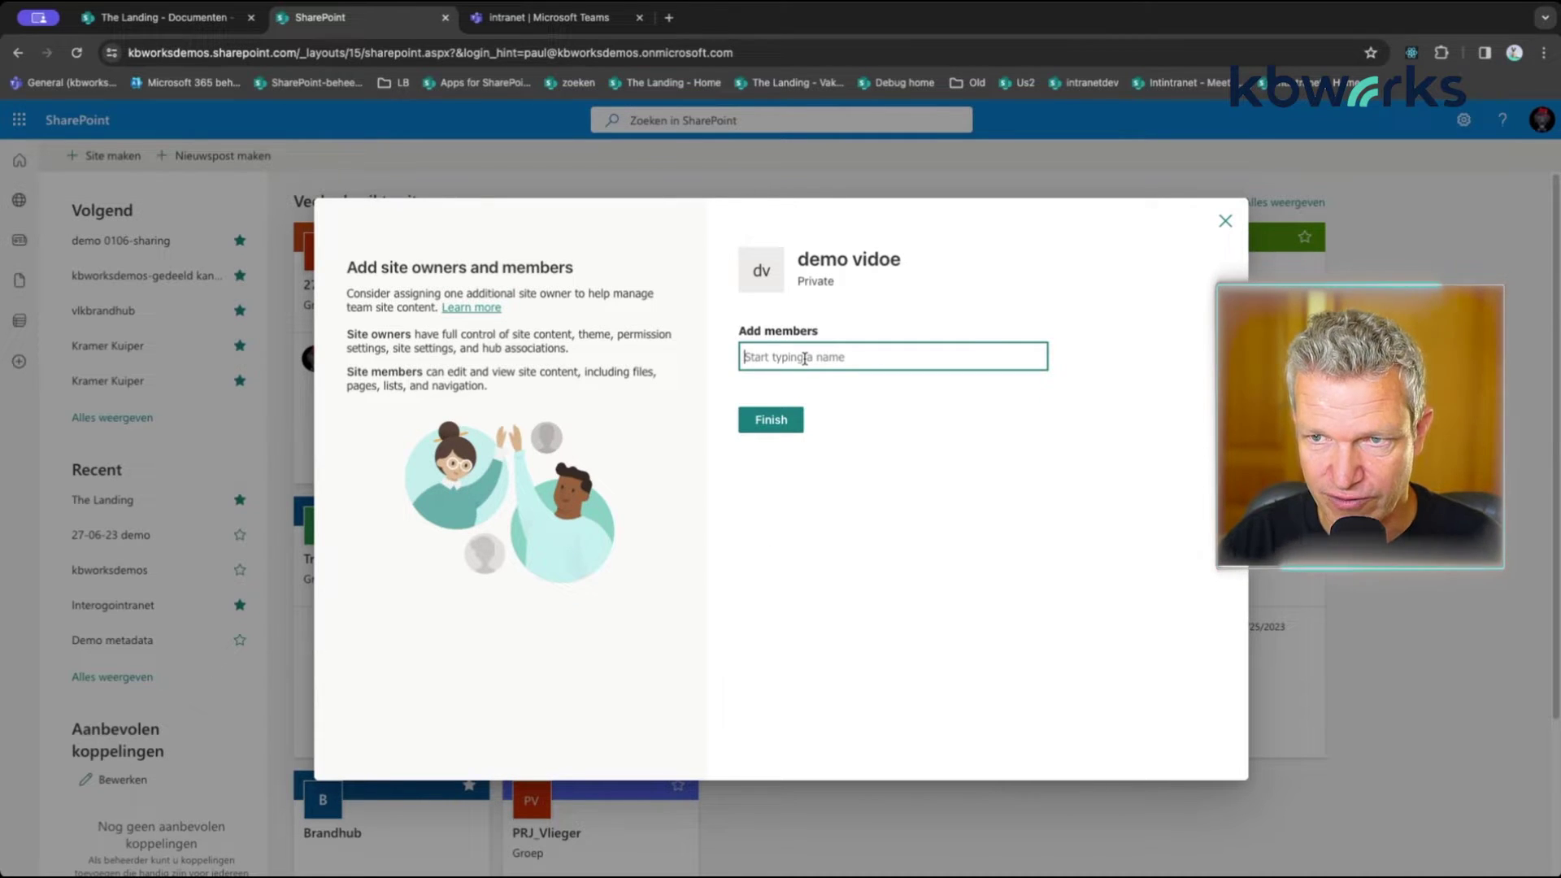
Search for a colleague by name and add them as a site member
type("debby")
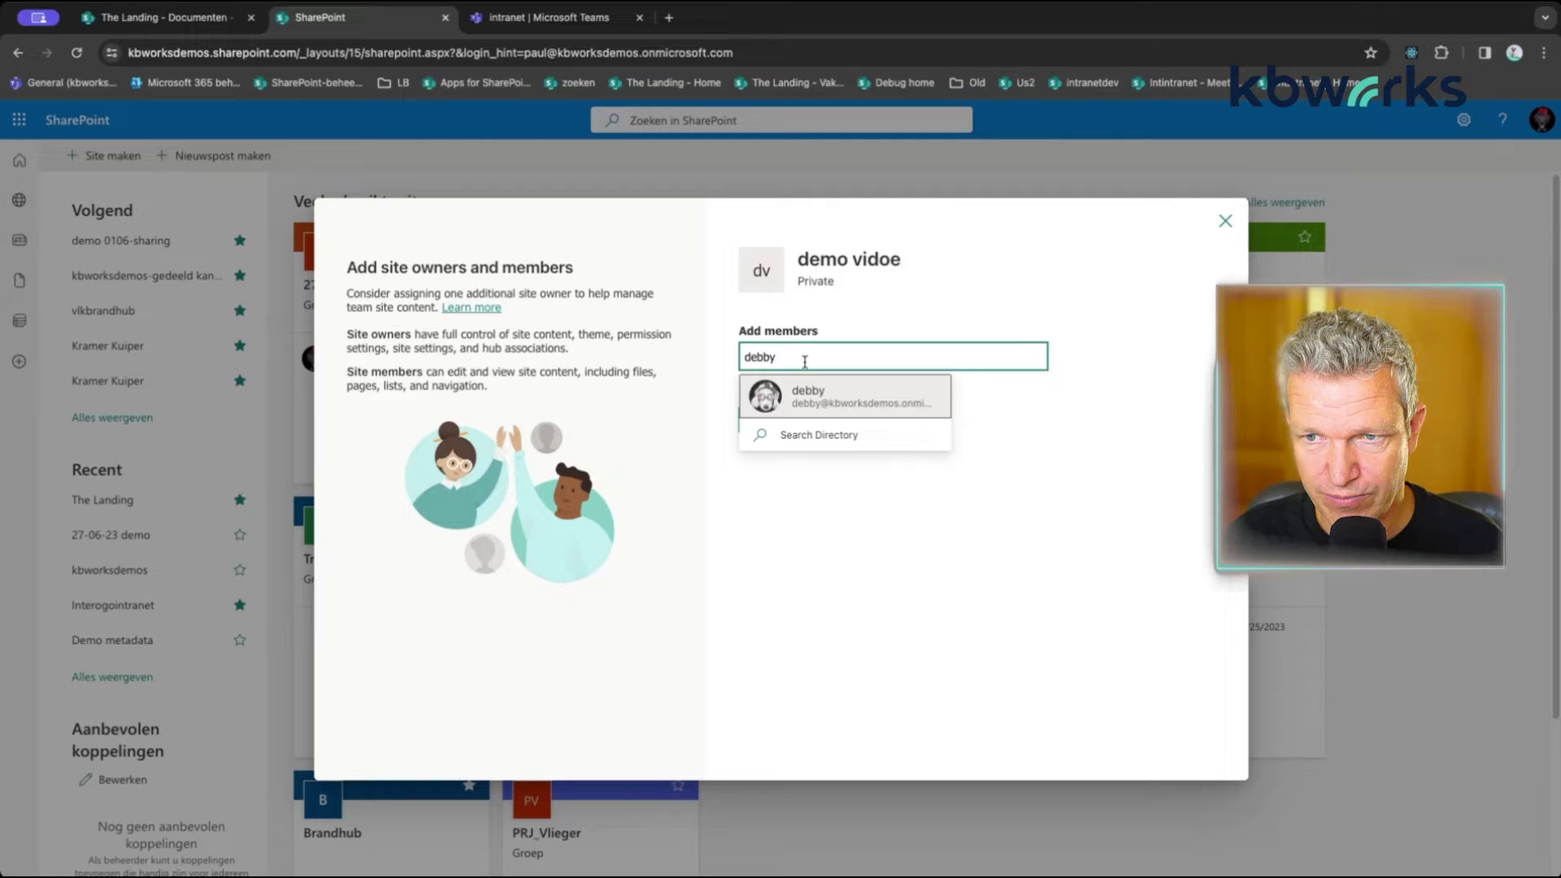
left_click(817, 390)
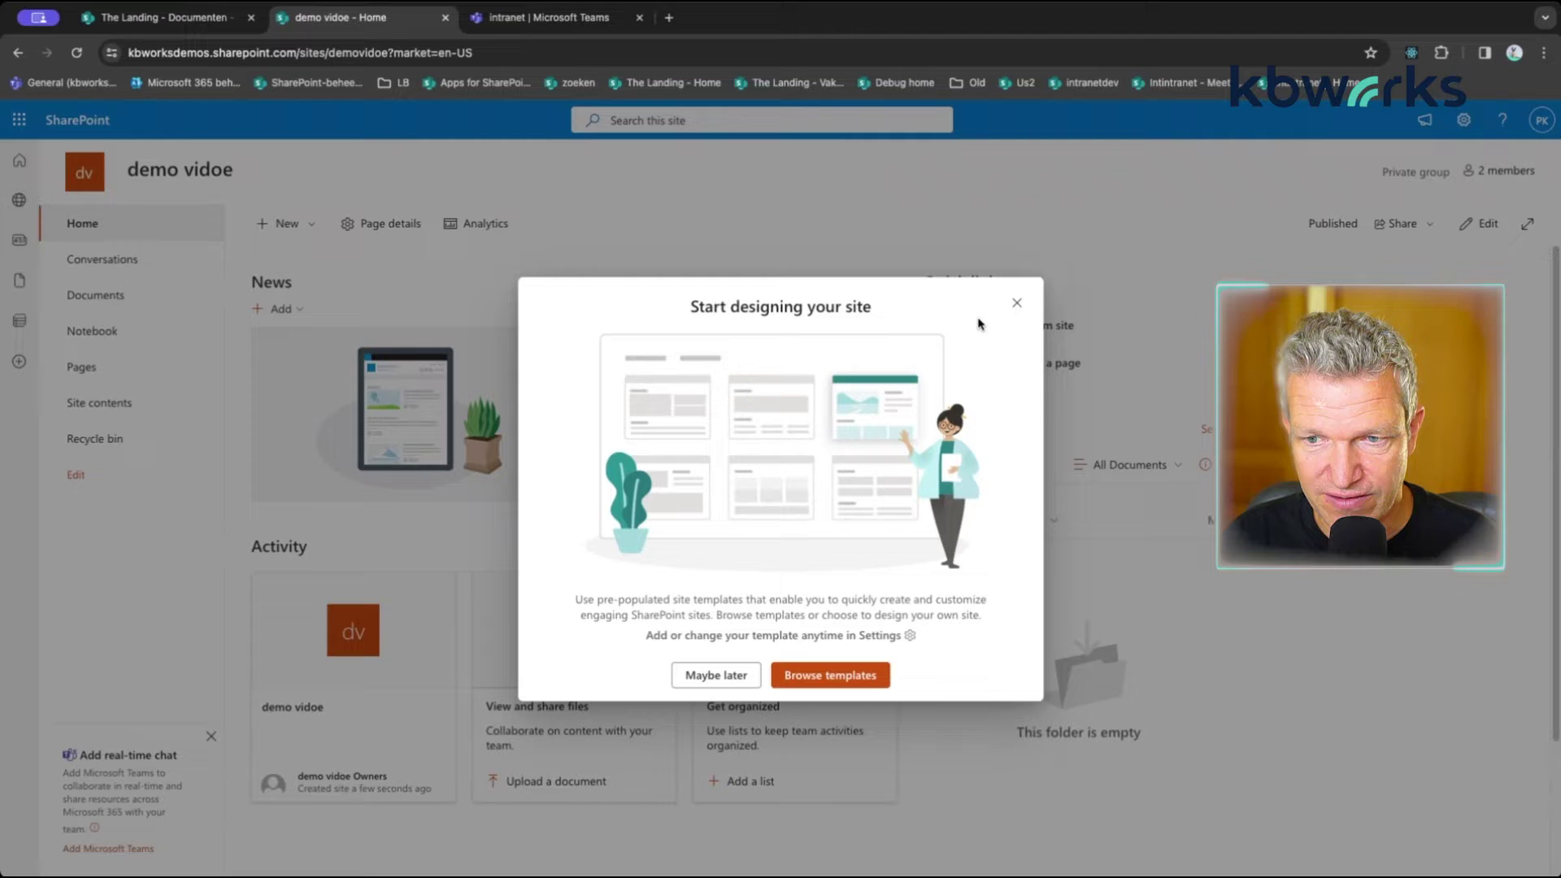
Skip the site-design prompt with Maybe later and open the Documents library
left_click(726, 676)
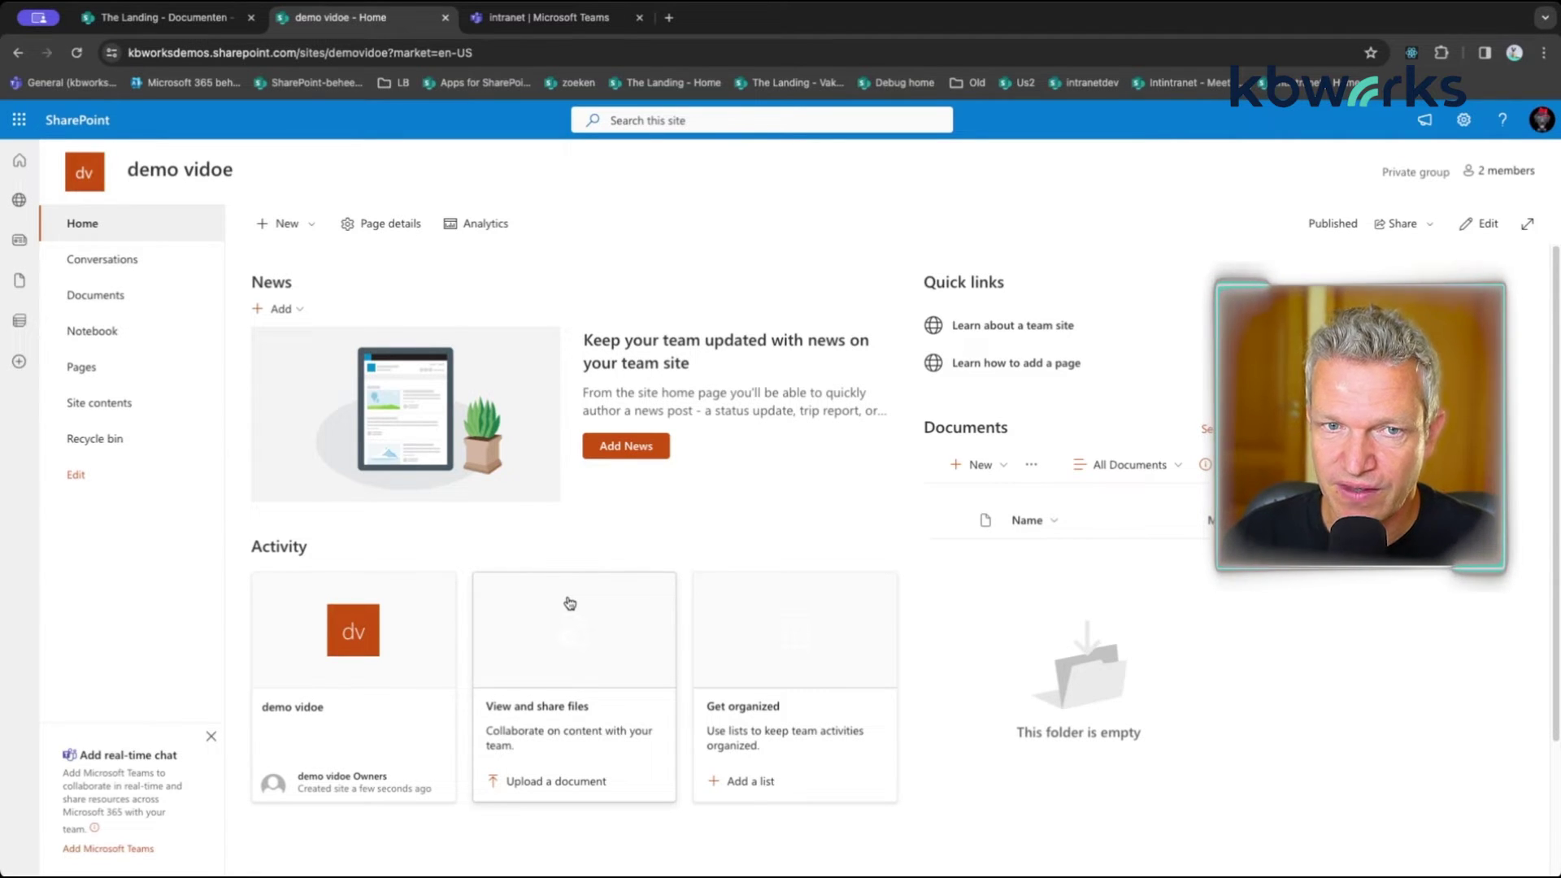
left_click(111, 296)
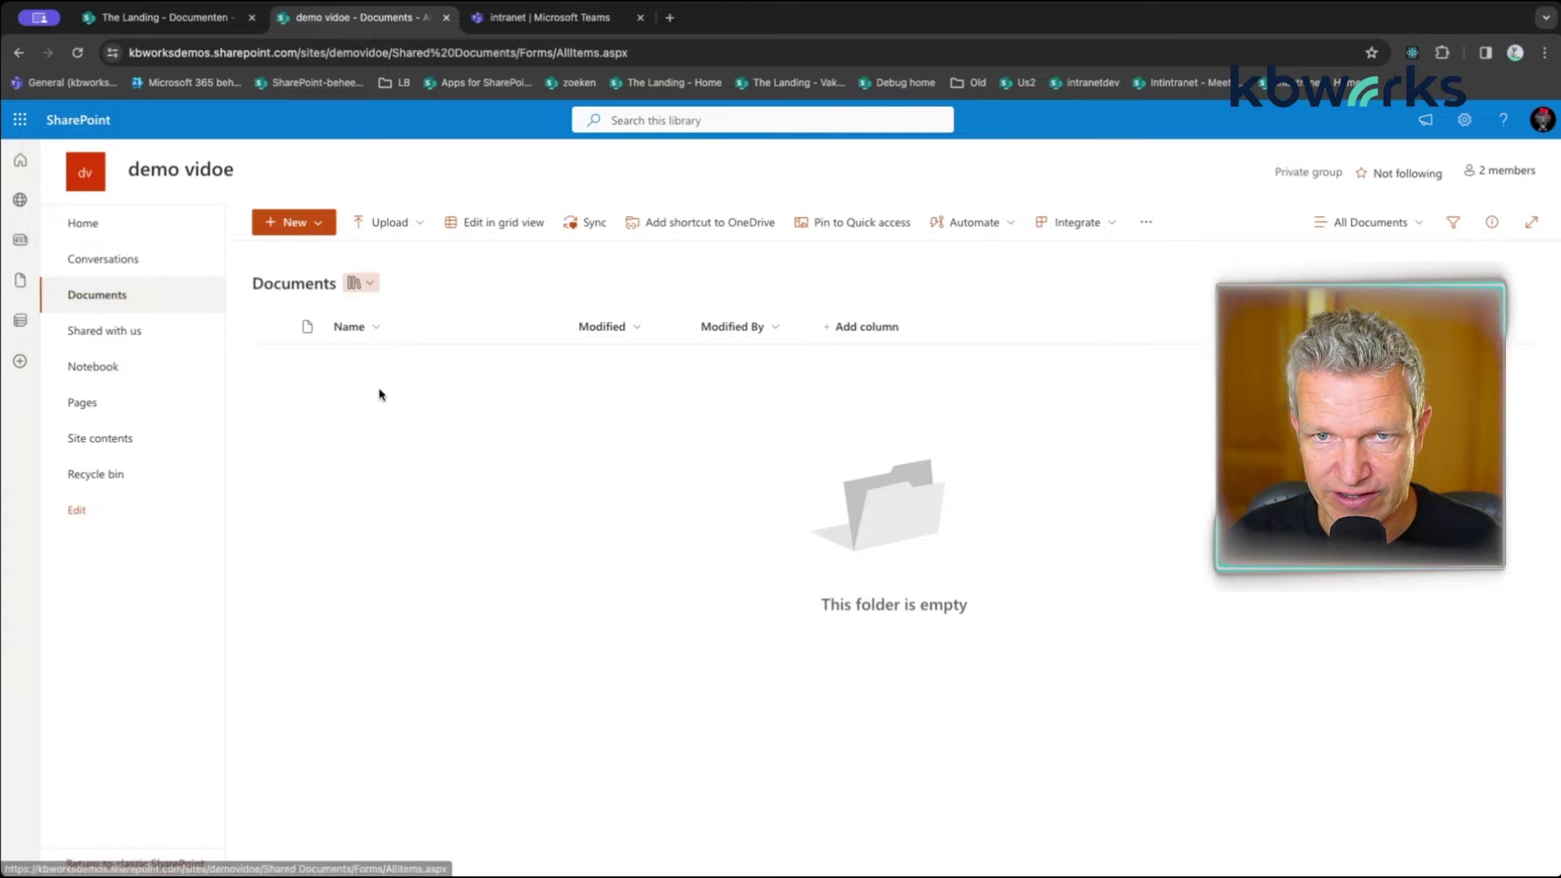
Upload 'the webcam stream.docx' to the Documents library and check its upload progress
left_click(317, 218)
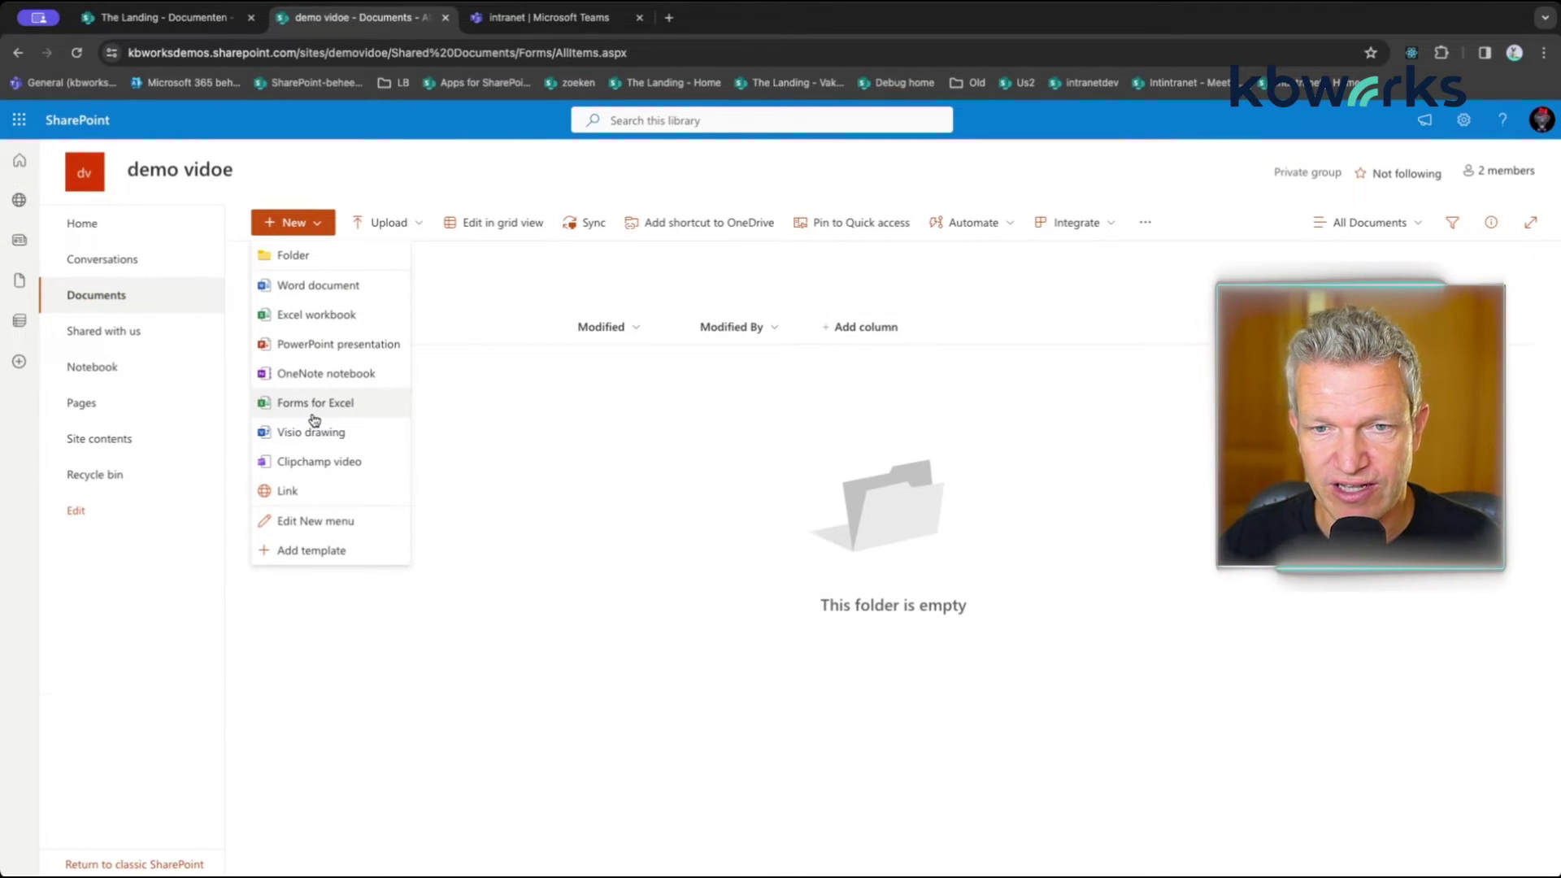
left_click(540, 493)
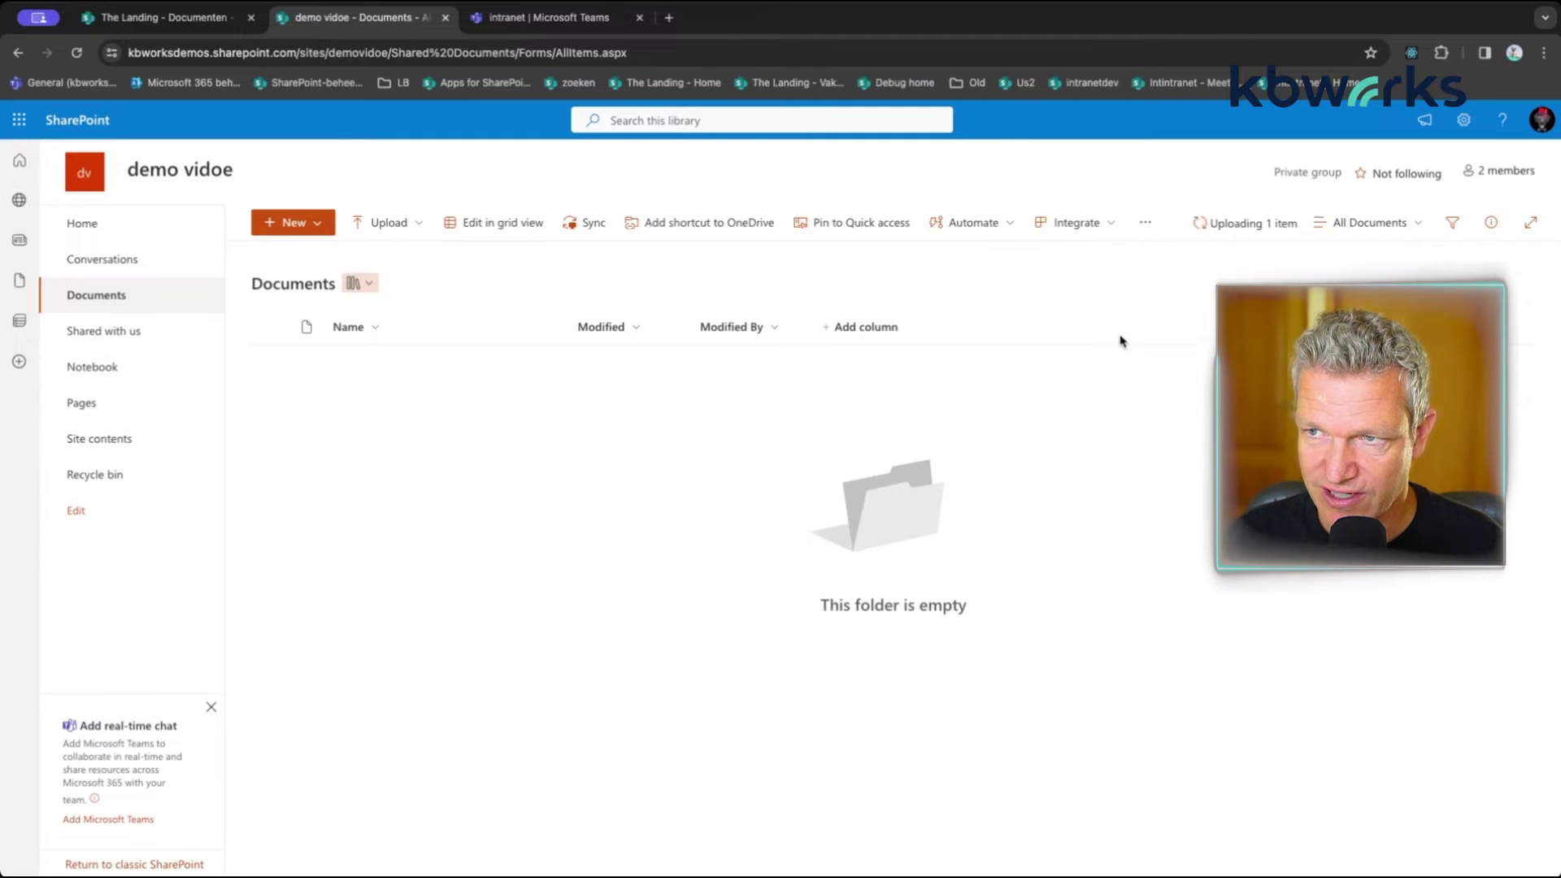
left_click(1227, 232)
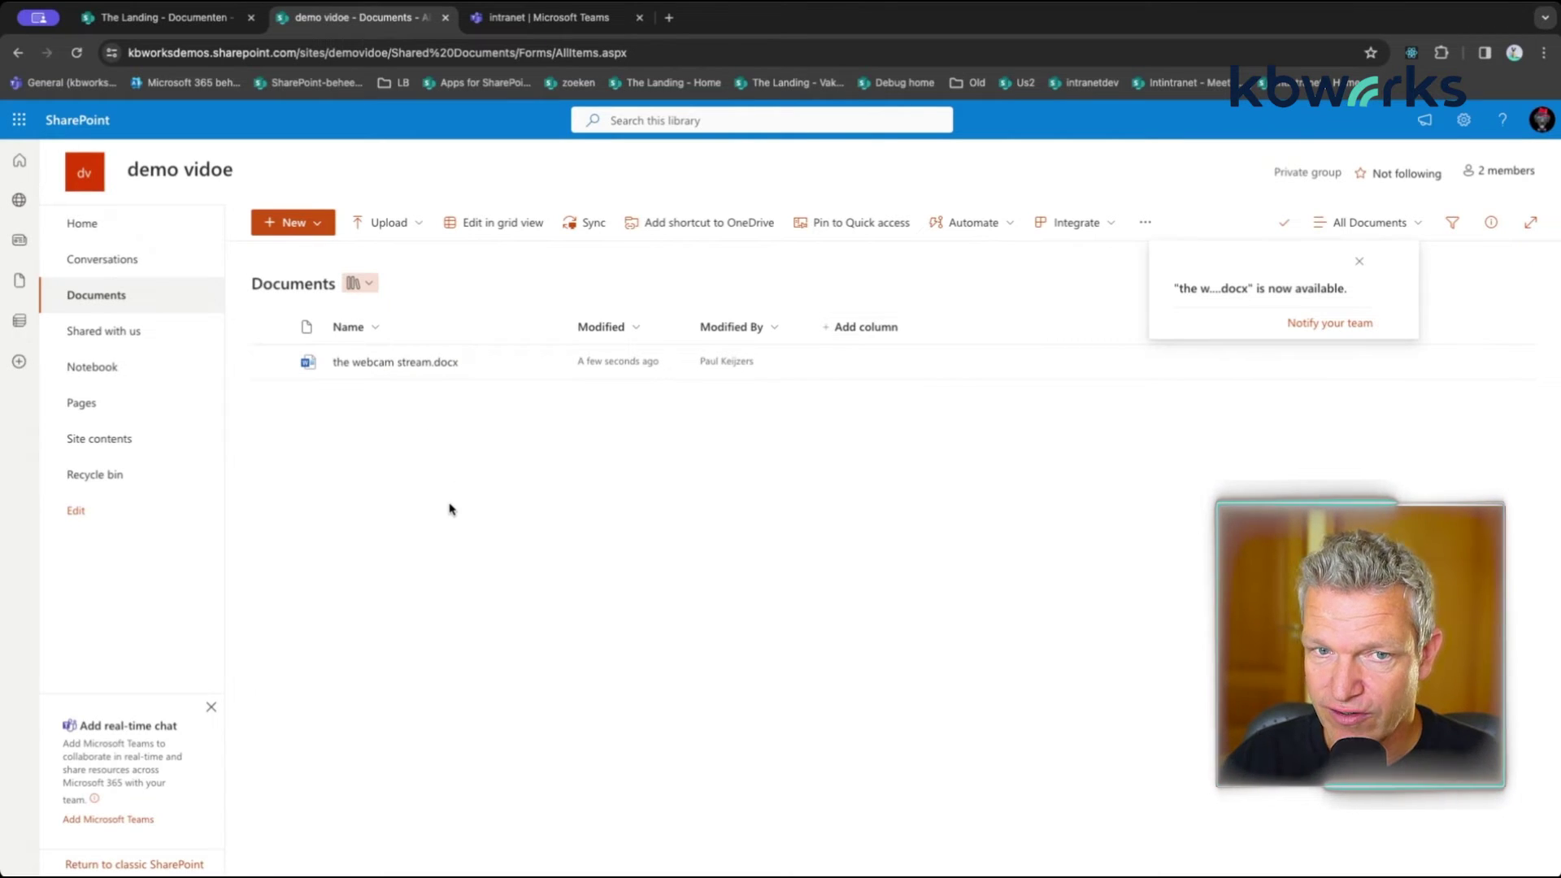
Open the demo vidoe site's Shared with us page from the left navigation
left_click(98, 331)
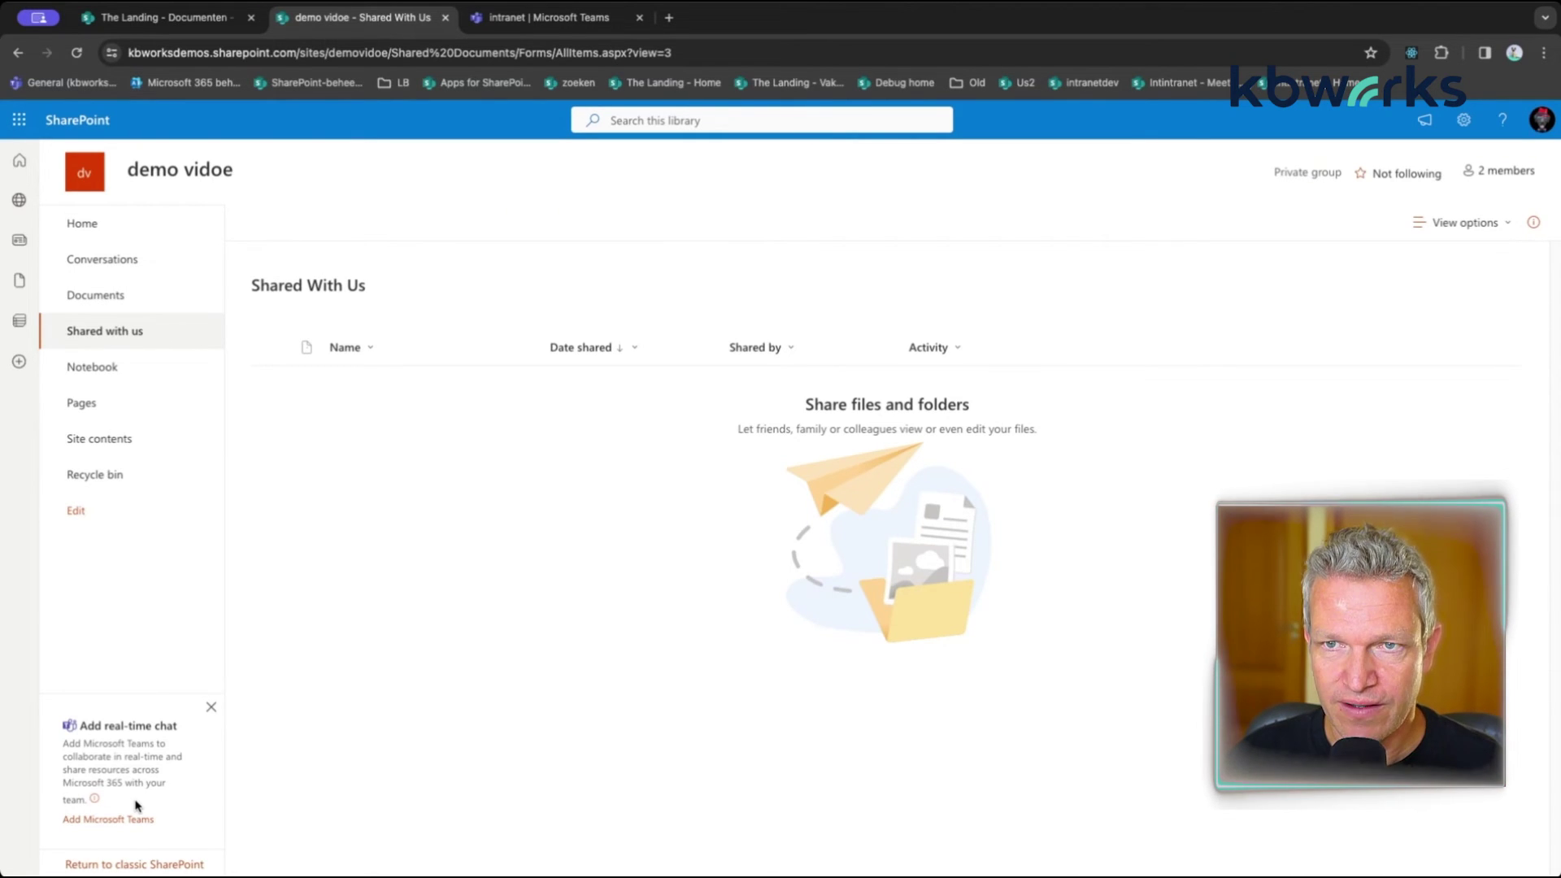
In Teams, open team 260324's General channel Files and open them in SharePoint
left_click(549, 21)
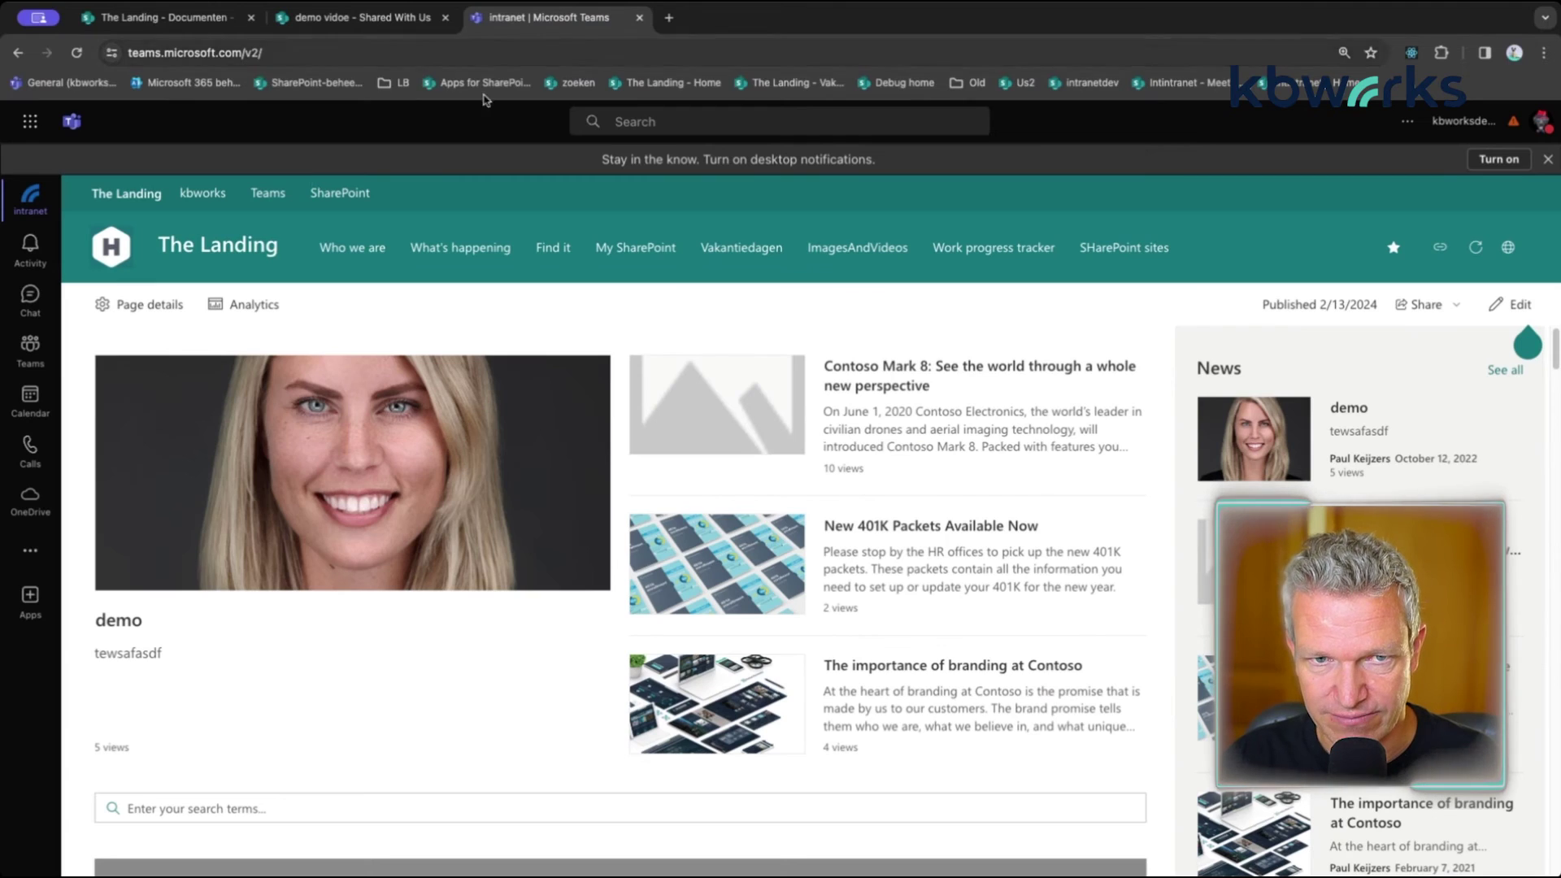
left_click(26, 364)
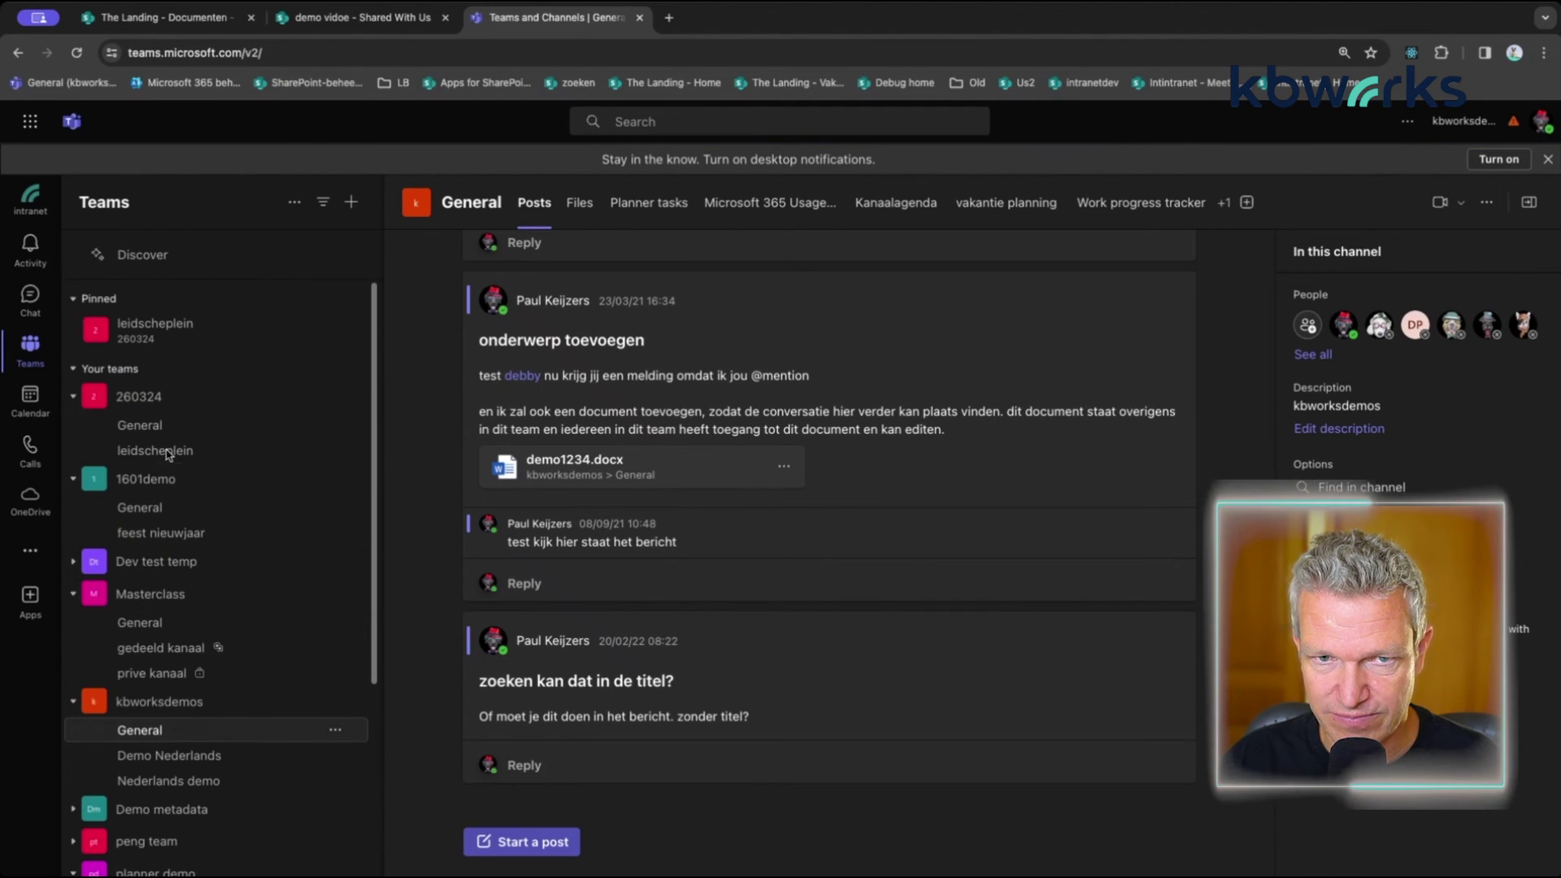
left_click(137, 426)
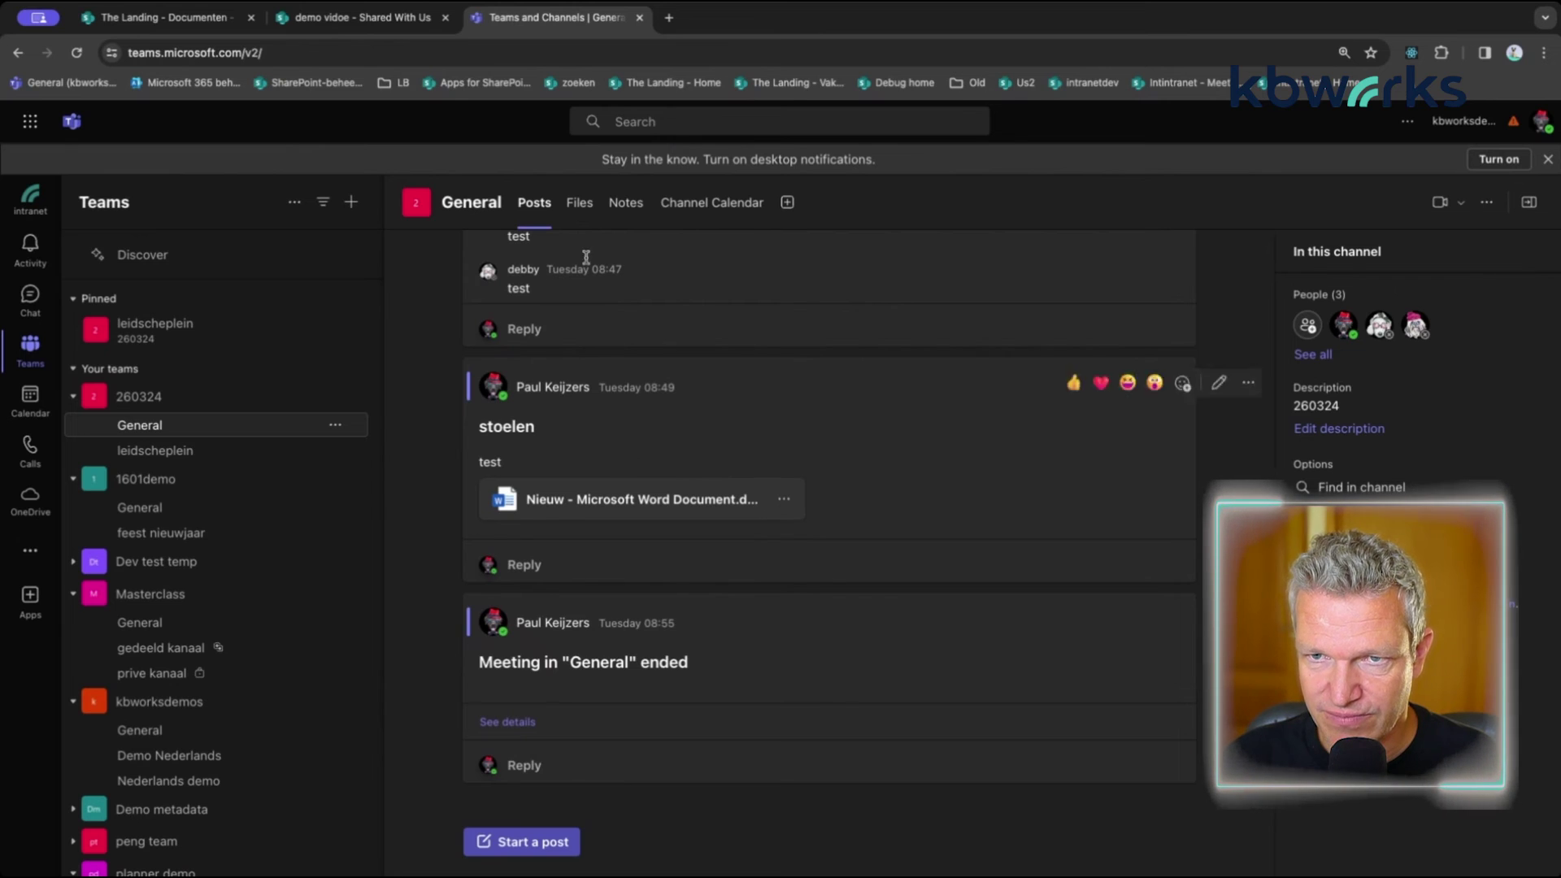
left_click(581, 209)
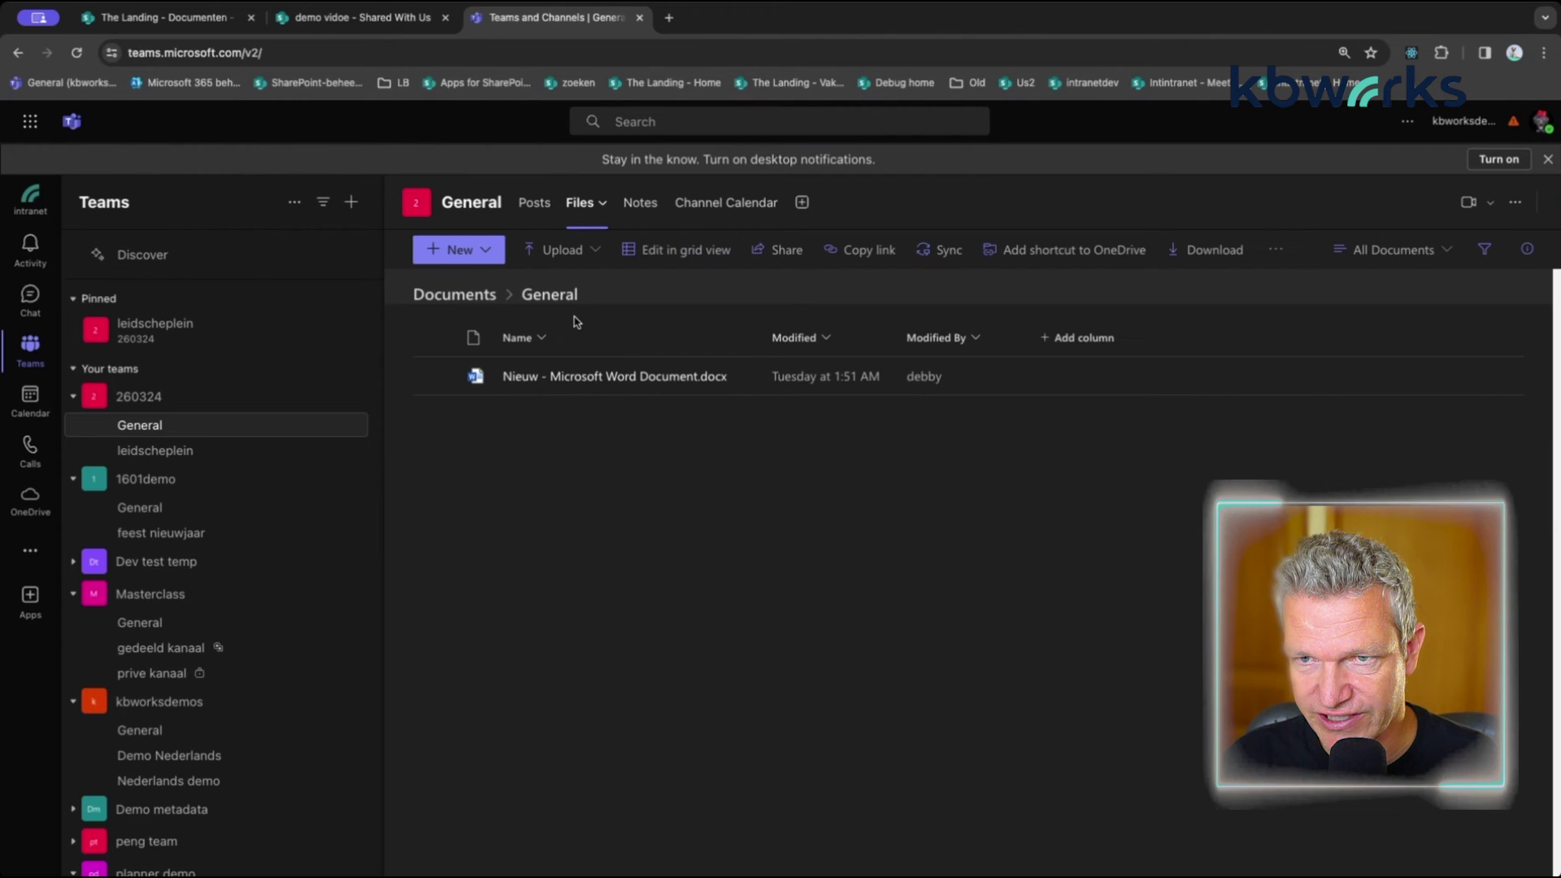
left_click(1276, 251)
left_click(1317, 286)
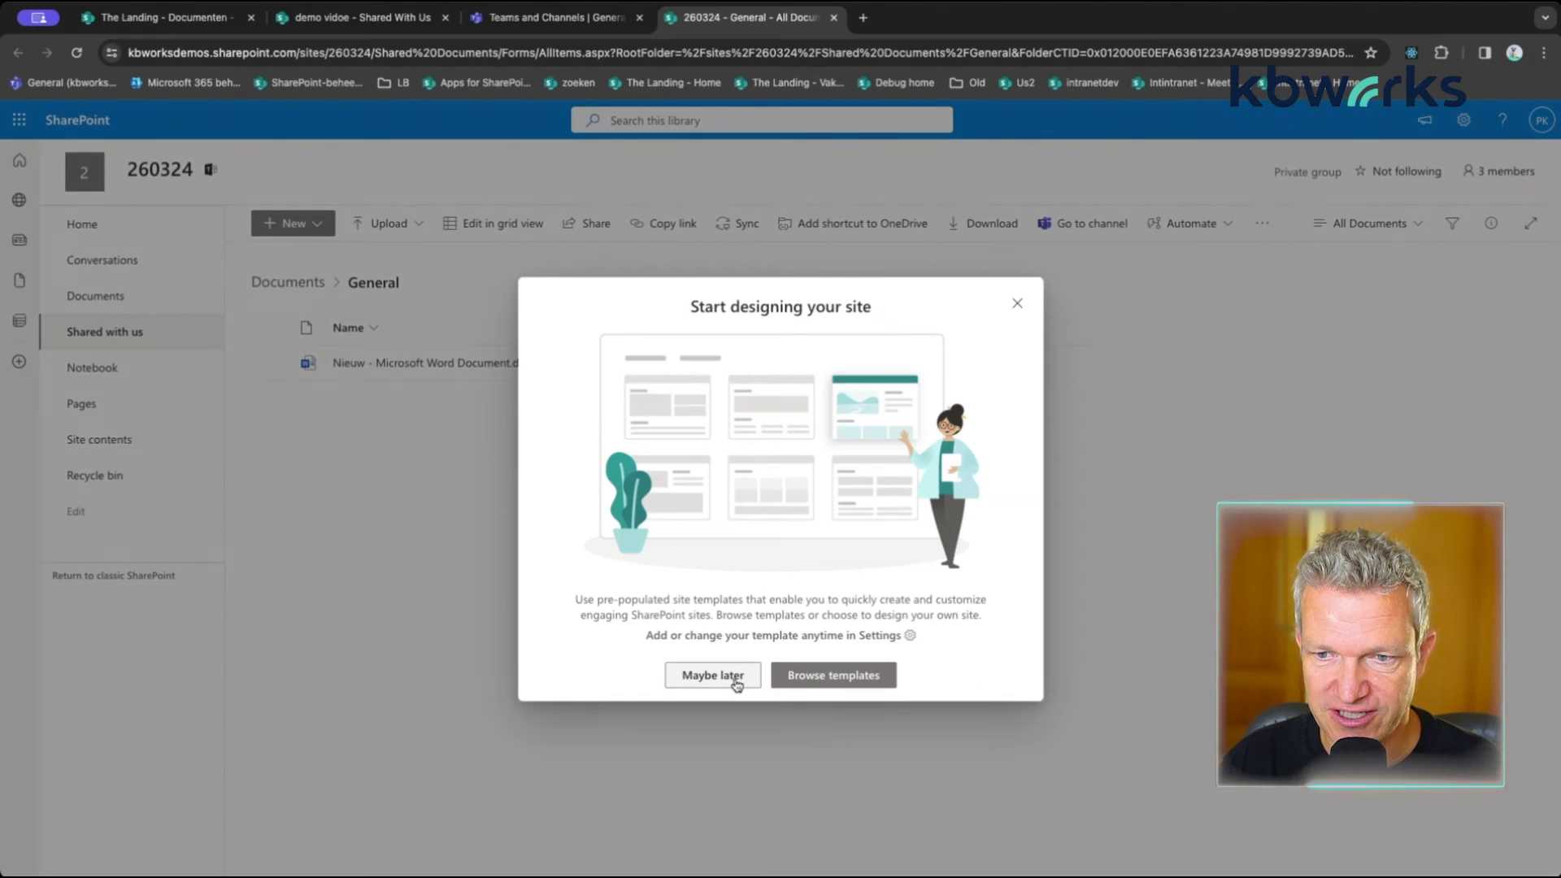
Choose Maybe later on the Start designing your site prompt
left_click(734, 679)
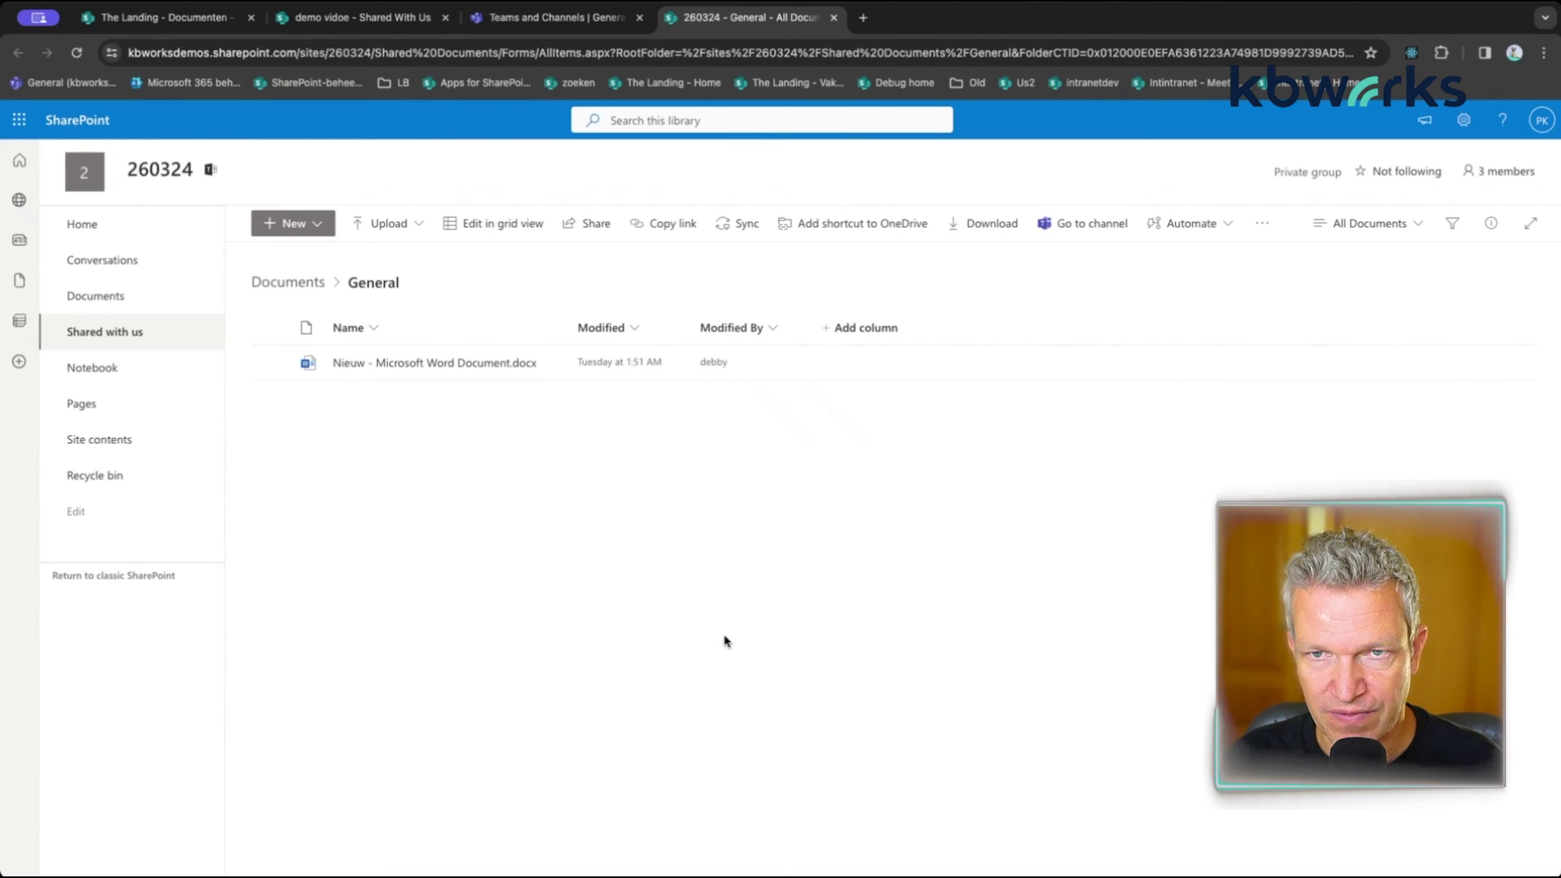